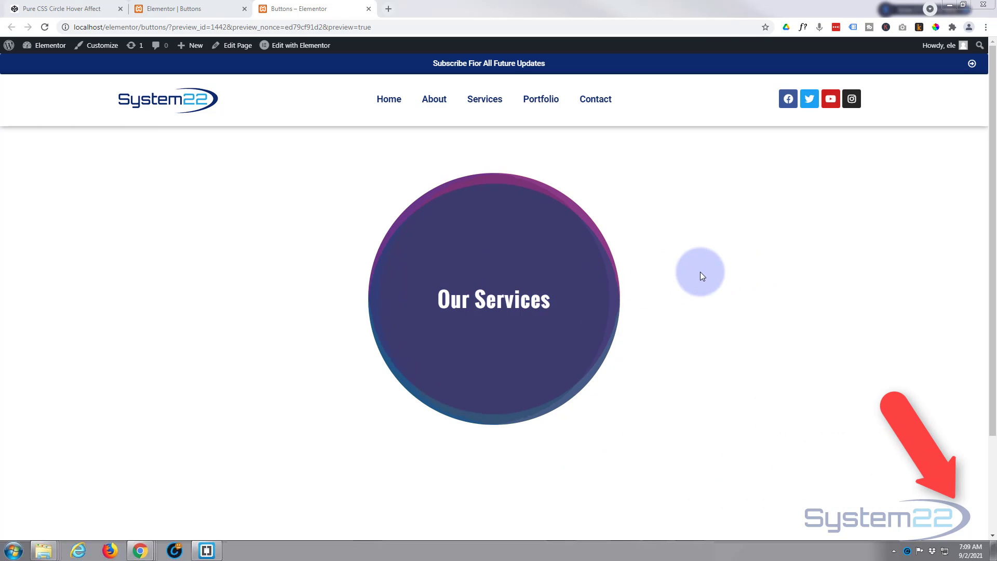
Preview the hover-circle pen in CodePen, then go back to the Elementor Buttons editor
{"action": "left_click", "coordinate": [92, 12]}
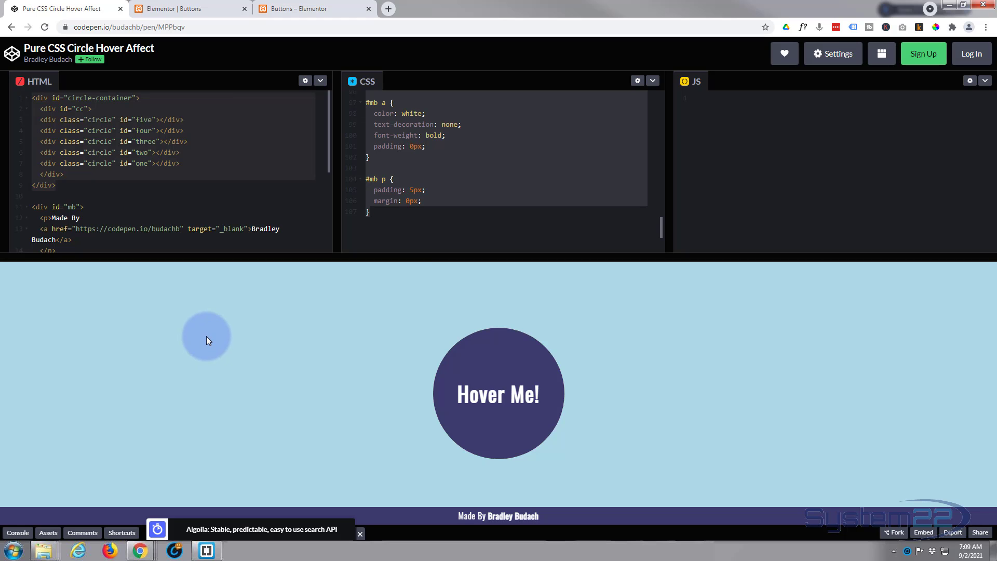
{"action": "left_click", "coordinate": [197, 9]}
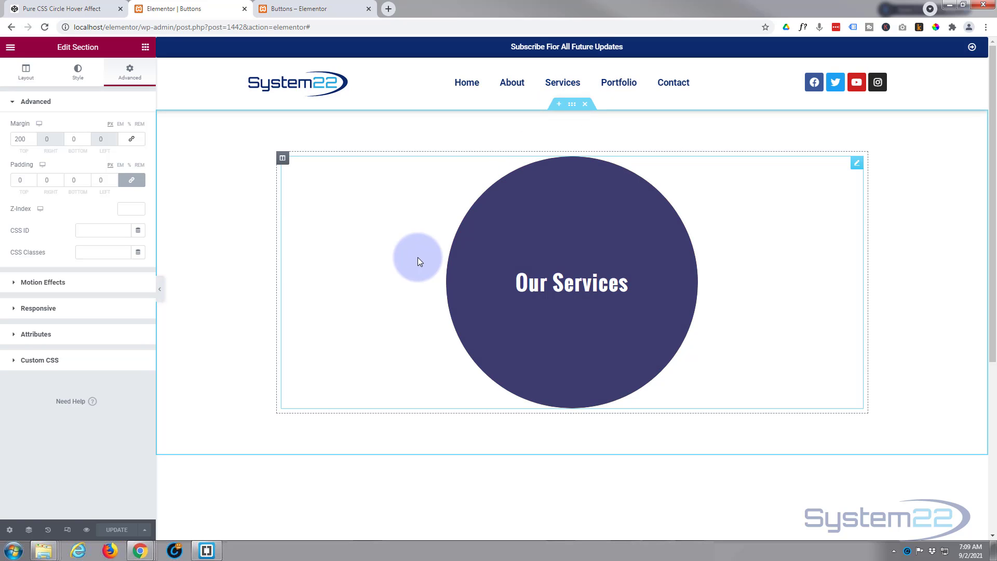
Delete the Our Services circle widget and drop an HTML widget into the empty top section
{"action": "right_click", "coordinate": [857, 168]}
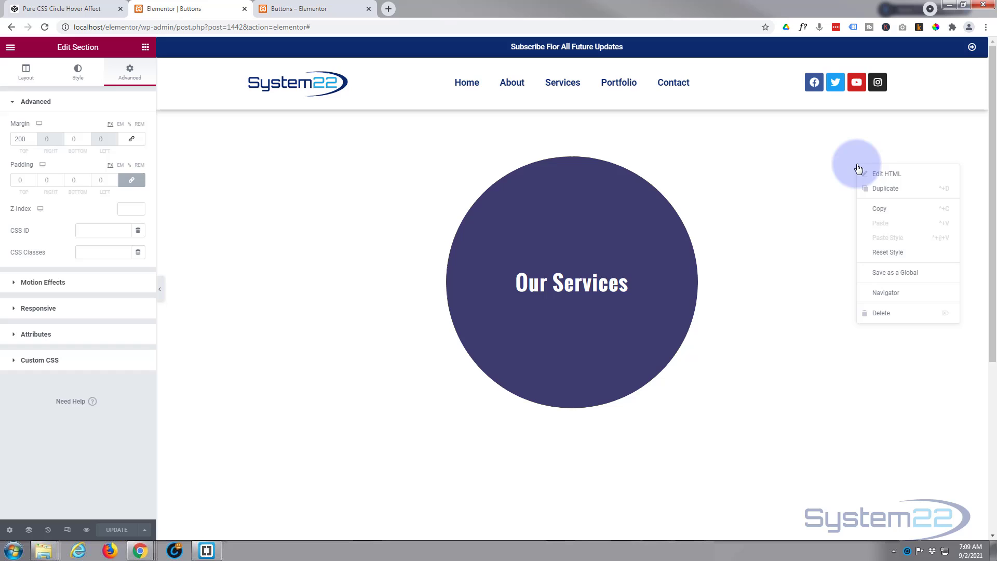
{"action": "left_click", "coordinate": [888, 314]}
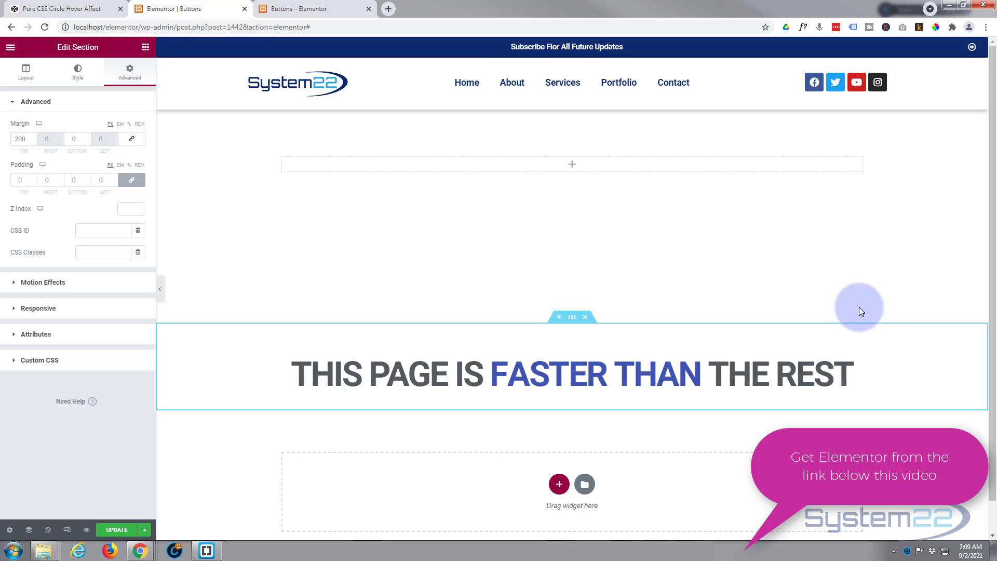
{"action": "left_click", "coordinate": [145, 49]}
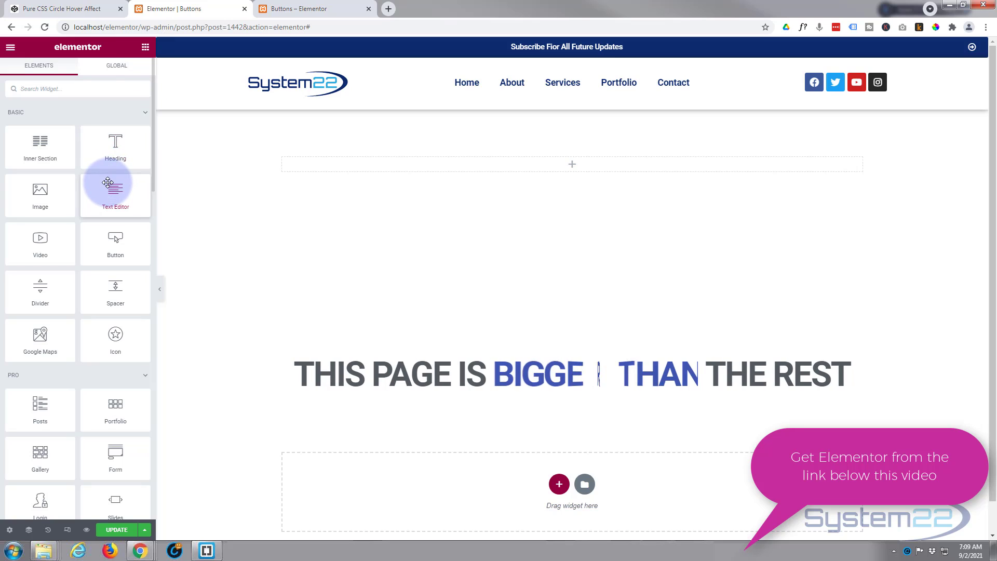
{"action": "scroll", "coordinate": [107, 183], "scroll_direction": "down", "scroll_amount": 3}
{"action": "scroll", "coordinate": [108, 182], "scroll_direction": "down", "scroll_amount": 9}
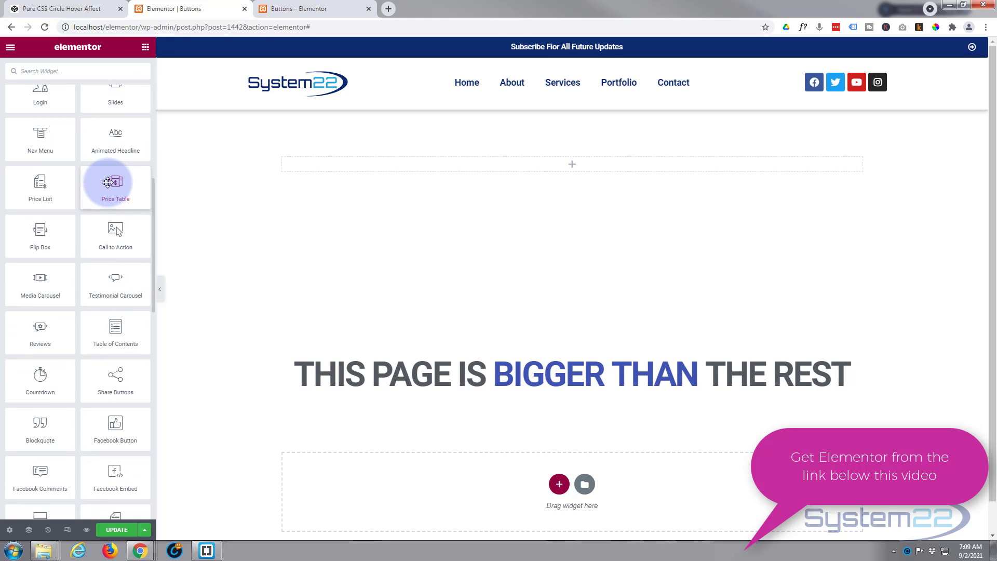
{"action": "scroll", "coordinate": [108, 183], "scroll_direction": "down", "scroll_amount": 9}
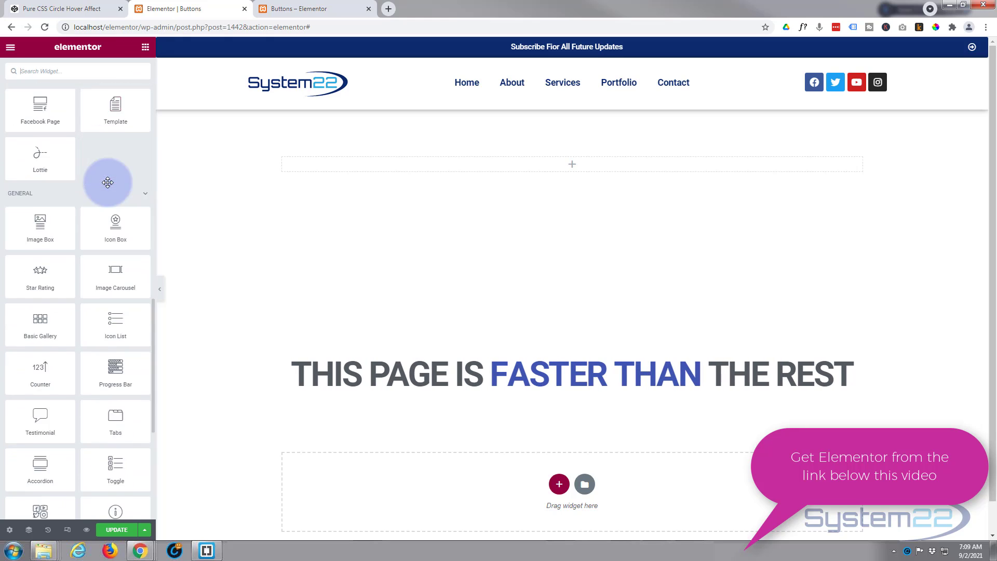
{"action": "scroll", "coordinate": [108, 183], "scroll_direction": "down", "scroll_amount": 2}
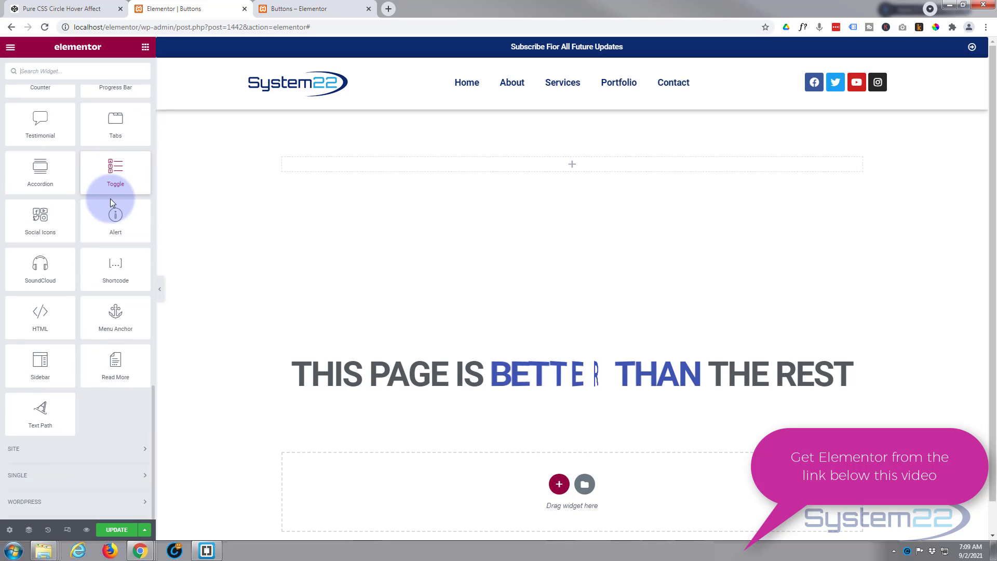
{"action": "left_click_drag", "start_coordinate": [22, 322], "coordinate": [556, 172]}
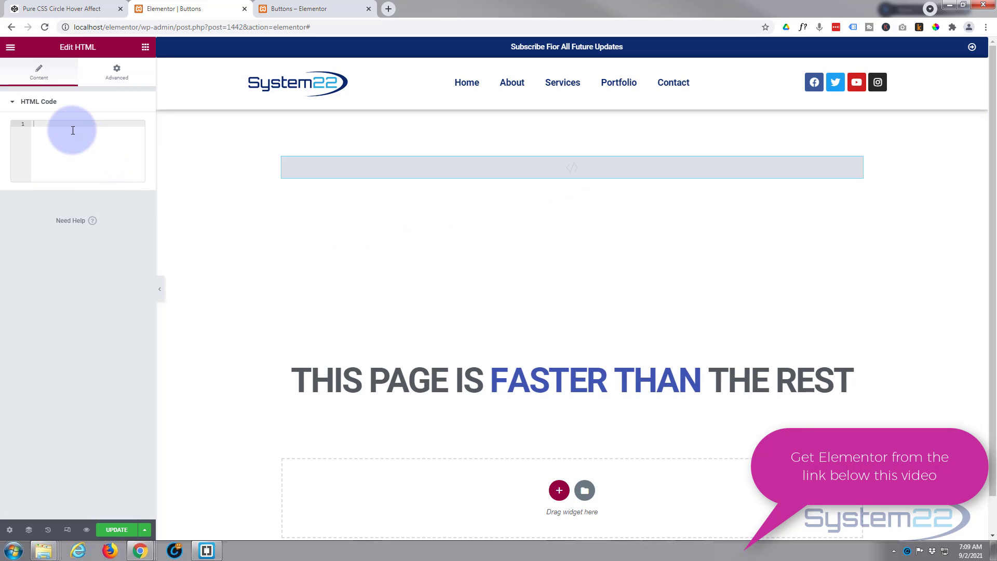
Copy the pen's nine-line circle-container HTML block from CodePen's HTML pane
{"action": "left_click", "coordinate": [67, 11]}
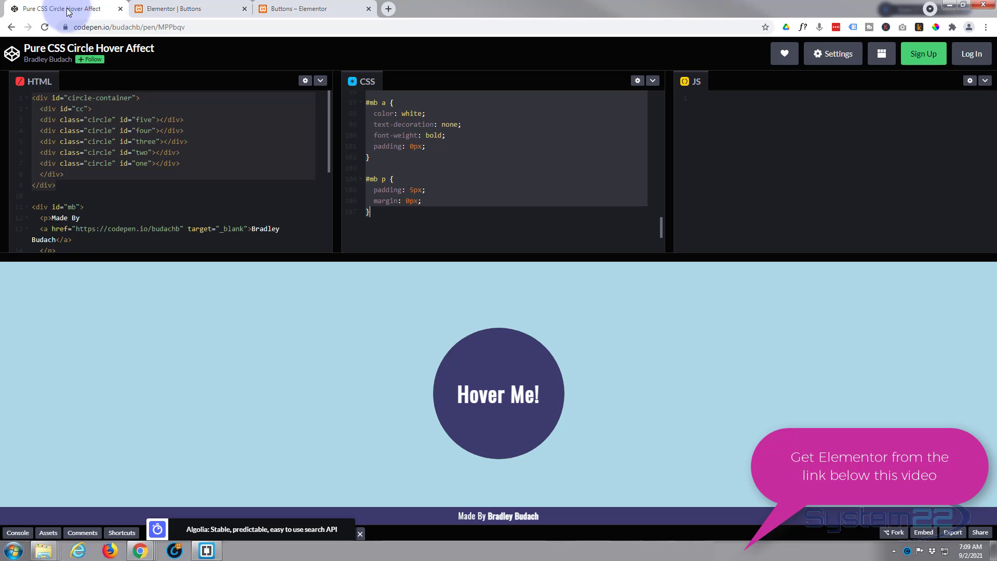
{"action": "left_click", "coordinate": [184, 27]}
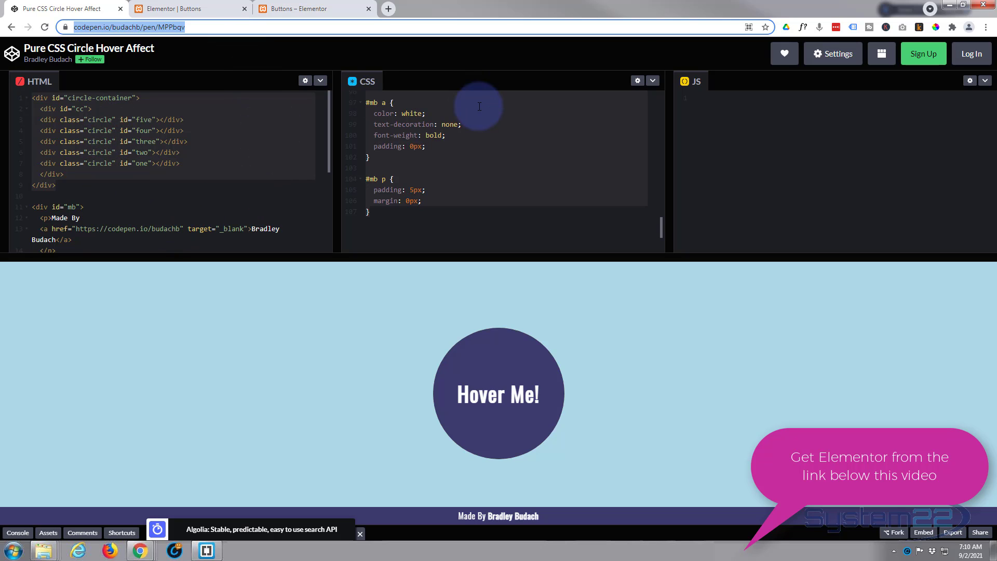
{"action": "left_click", "coordinate": [213, 203]}
{"action": "scroll", "coordinate": [68, 182], "scroll_direction": "down", "scroll_amount": 1}
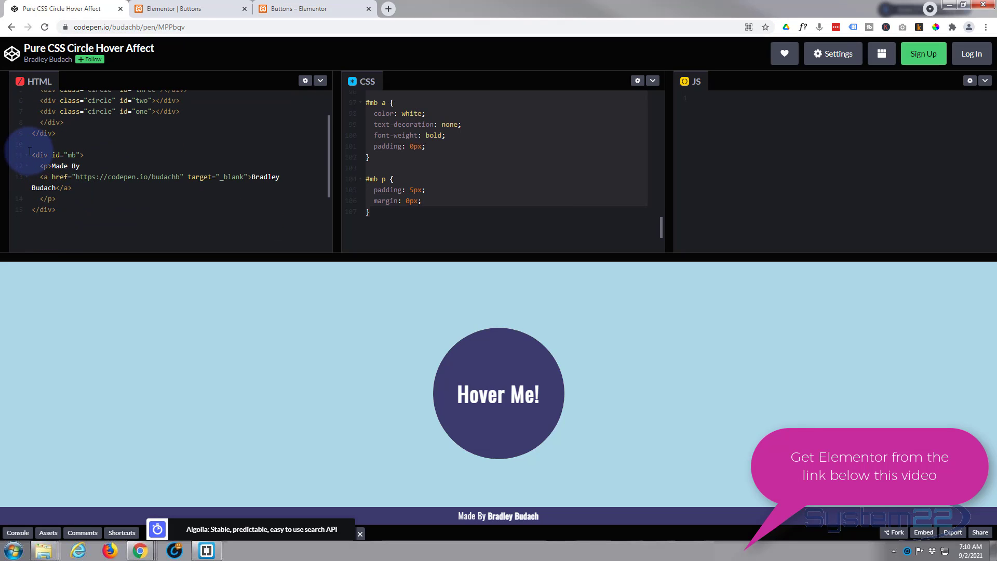
{"action": "left_click_drag", "start_coordinate": [33, 155], "coordinate": [56, 198]}
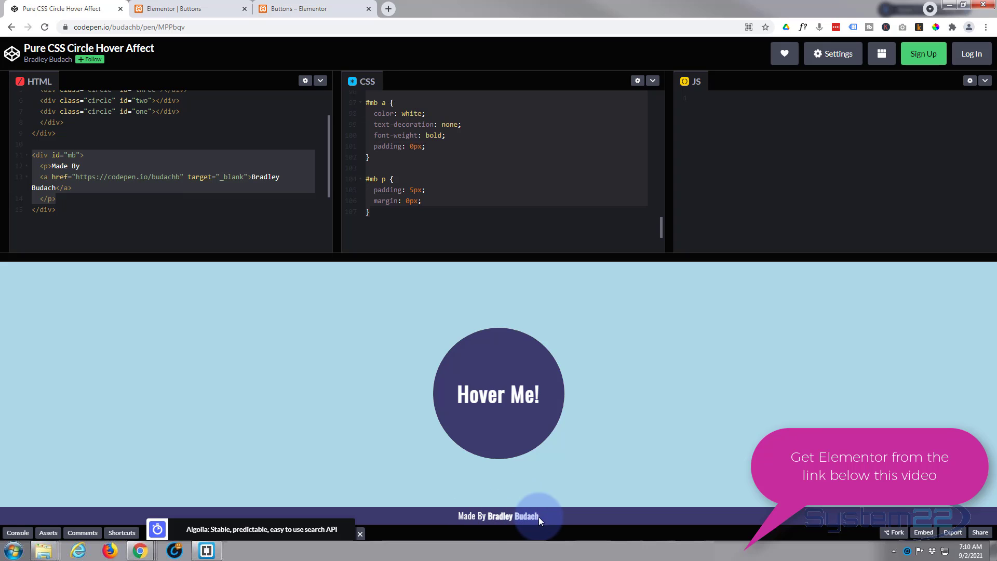
{"action": "scroll", "coordinate": [85, 195], "scroll_direction": "up", "scroll_amount": 1}
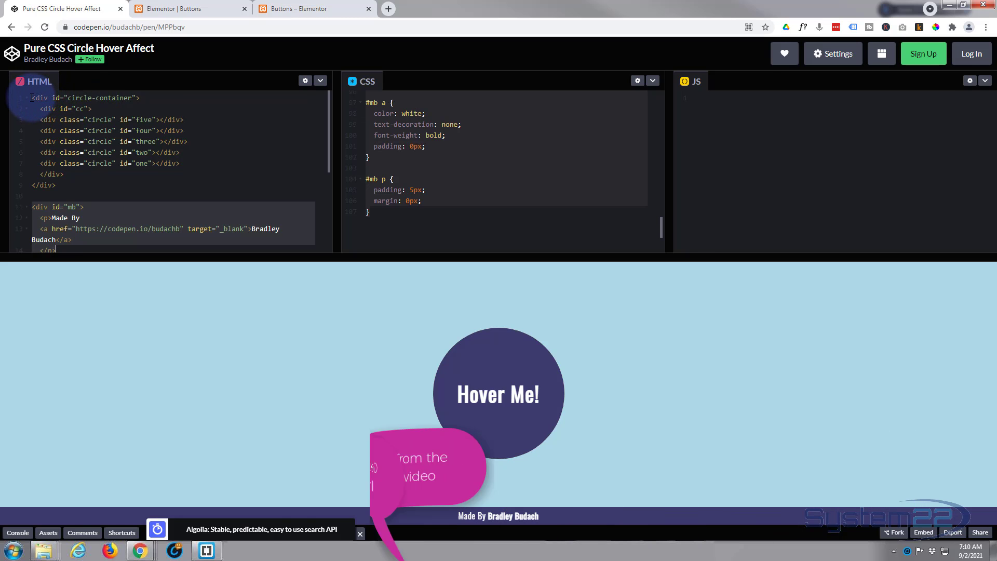
{"action": "left_click_drag", "start_coordinate": [31, 98], "coordinate": [84, 185]}
{"action": "key", "text": "ctrl+c"}
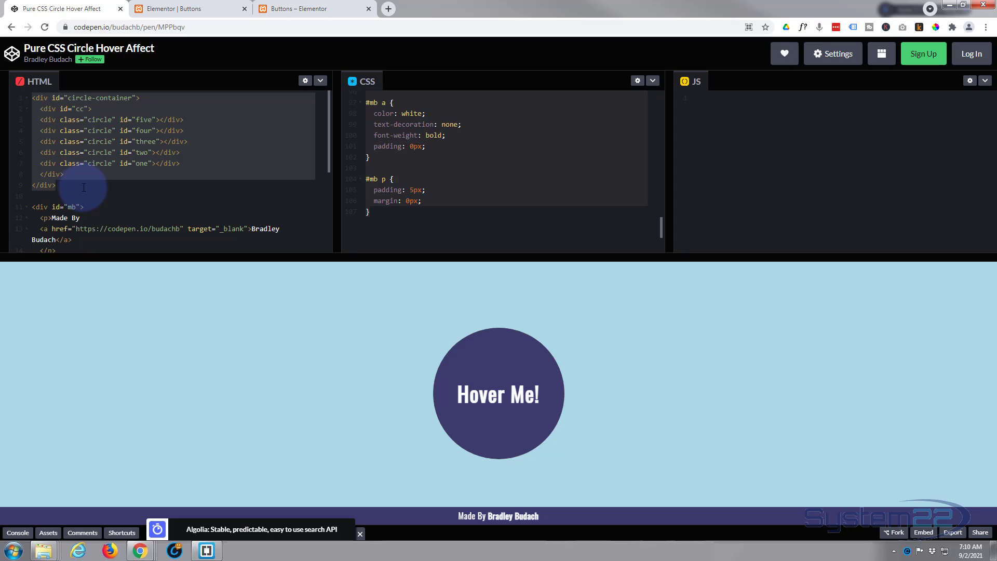
Paste the circle-container markup into the HTML widget and close the extra Buttons preview tab
{"action": "left_click", "coordinate": [178, 8]}
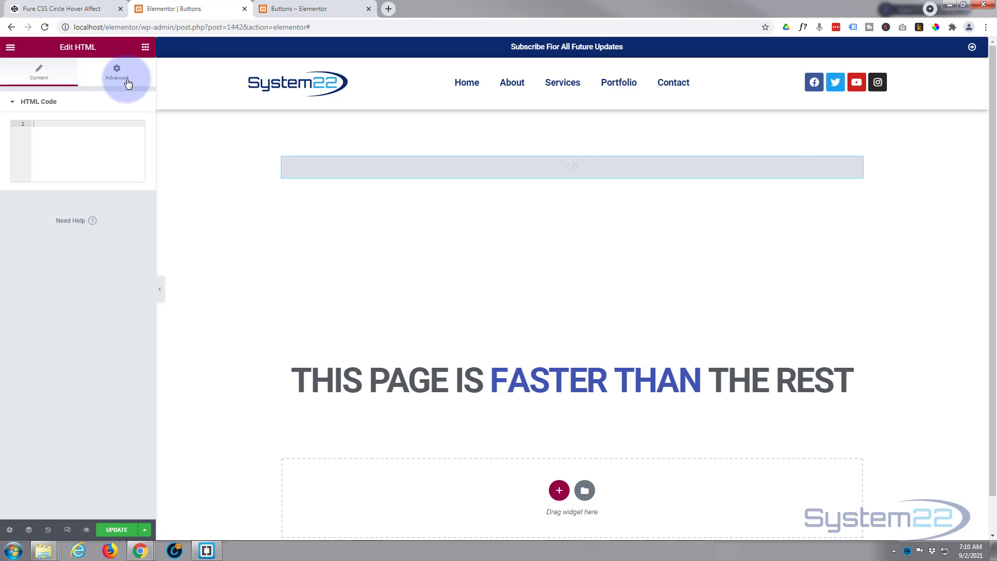
{"action": "left_click", "coordinate": [45, 152]}
{"action": "key", "text": "ctrl+v"}
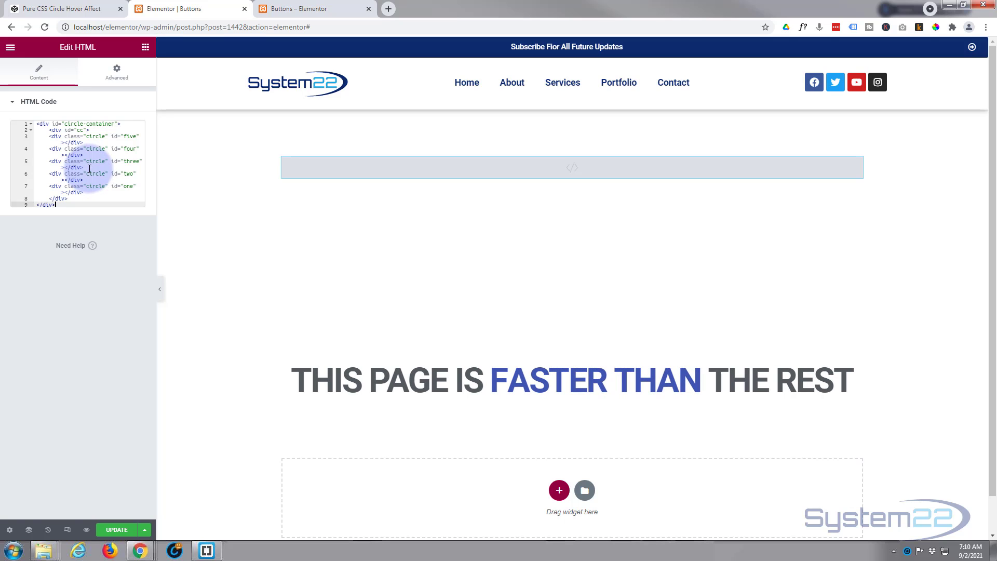
{"action": "left_click", "coordinate": [367, 10]}
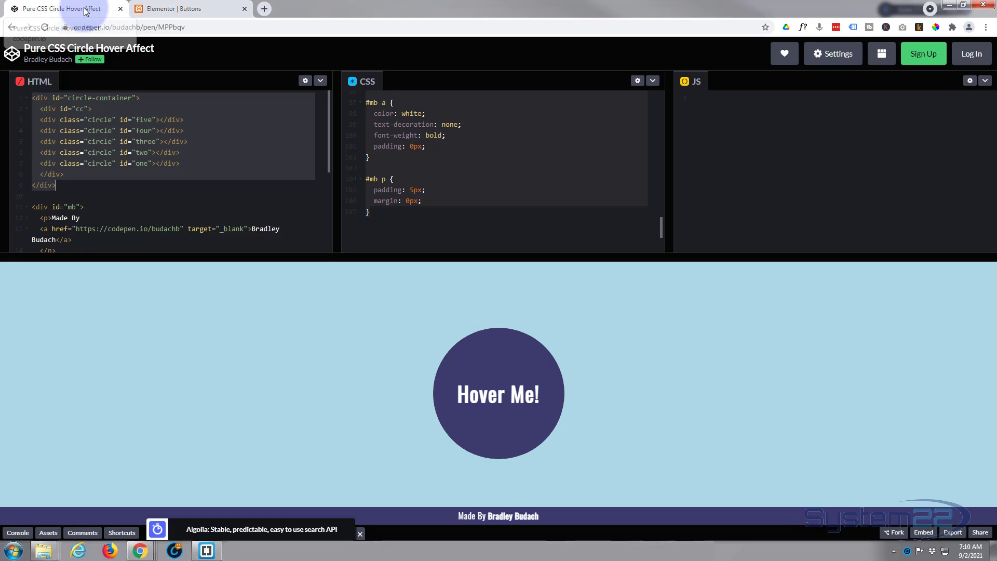
{"action": "left_click", "coordinate": [86, 9]}
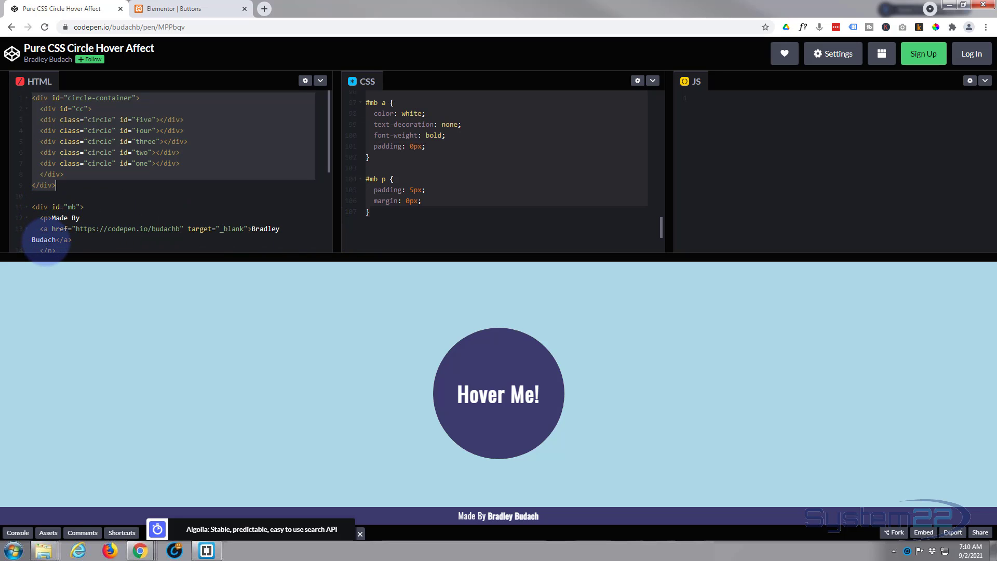
Copy the pen's CSS from the #circle-container rule through the end of the #mb rule
{"action": "scroll", "coordinate": [486, 183], "scroll_direction": "up", "scroll_amount": 3}
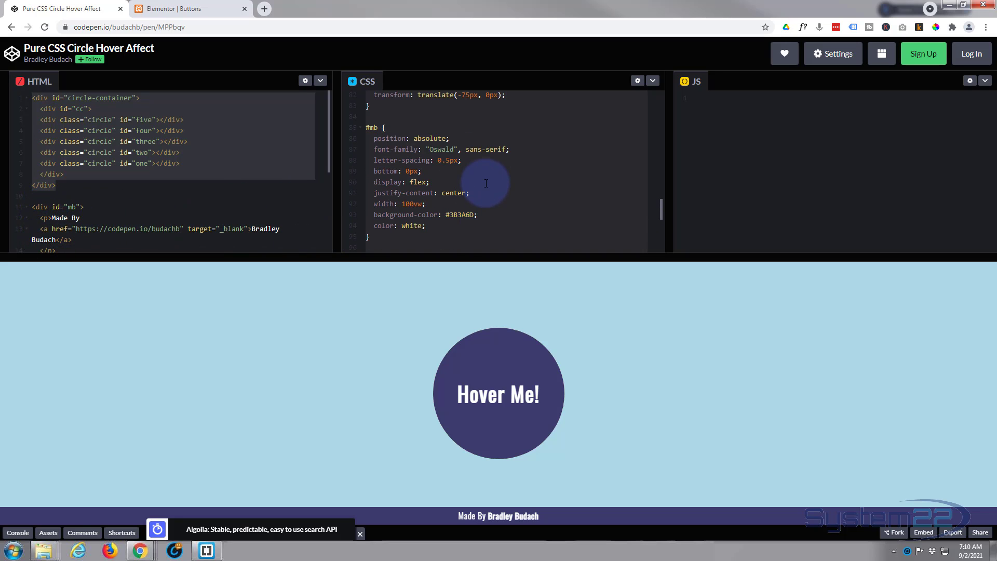
{"action": "scroll", "coordinate": [486, 184], "scroll_direction": "up", "scroll_amount": 12}
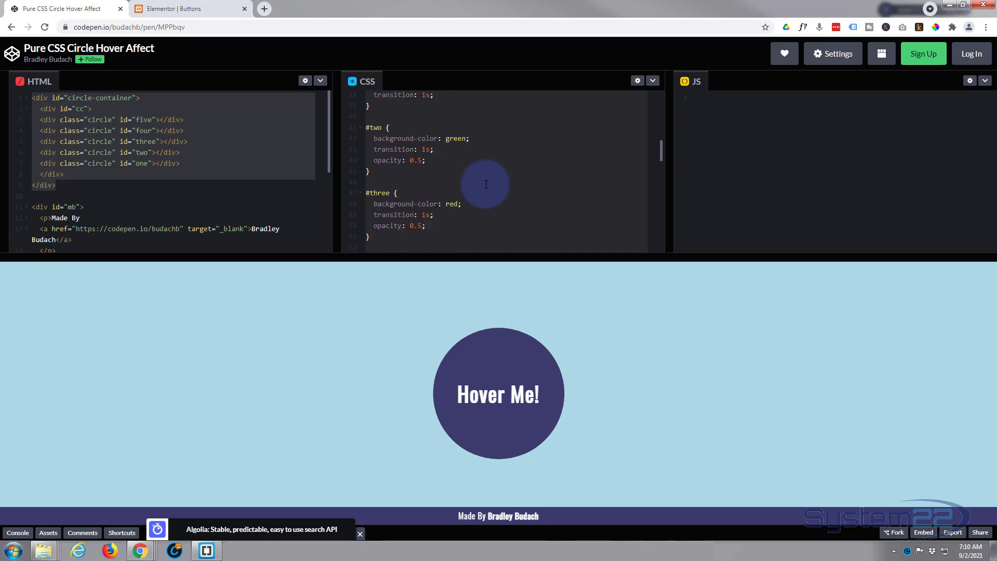
{"action": "scroll", "coordinate": [486, 185], "scroll_direction": "up", "scroll_amount": 5}
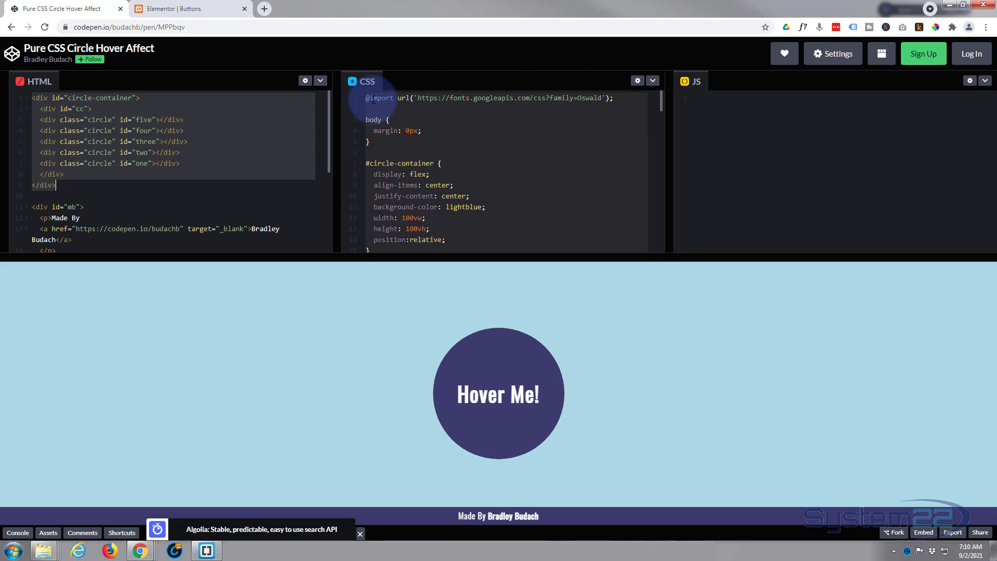
{"action": "left_click", "coordinate": [616, 98]}
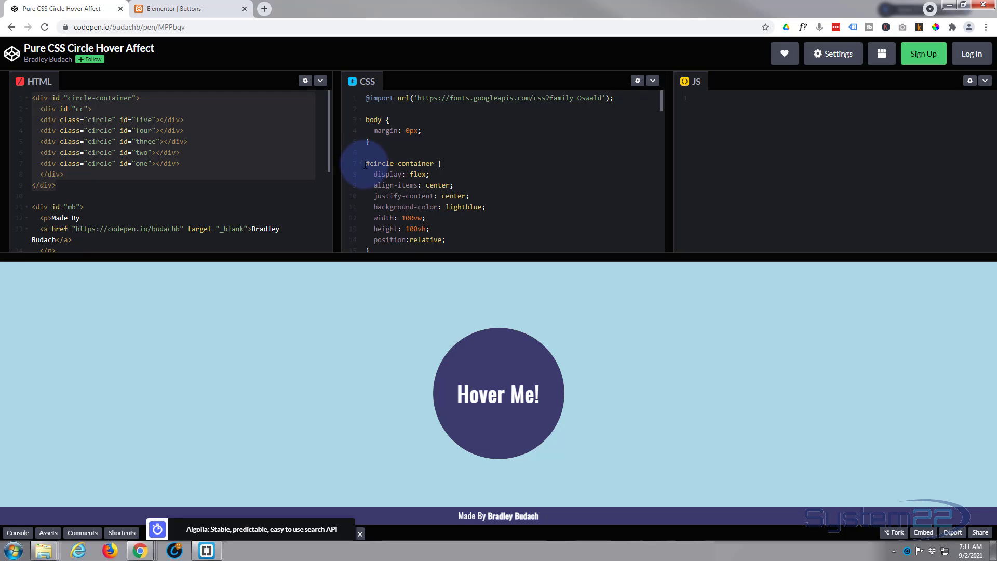
{"action": "mouse_move", "coordinate": [367, 164]}
{"action": "left_mouse_down"}
{"action": "mouse_move", "coordinate": [403, 235]}
{"action": "mouse_move", "coordinate": [422, 222]}
{"action": "mouse_move", "coordinate": [430, 256]}
{"action": "mouse_move", "coordinate": [443, 98]}
{"action": "mouse_move", "coordinate": [431, 270]}
{"action": "mouse_move", "coordinate": [456, 100]}
{"action": "mouse_move", "coordinate": [450, 137]}
{"action": "mouse_move", "coordinate": [369, 145]}
{"action": "left_mouse_up"}
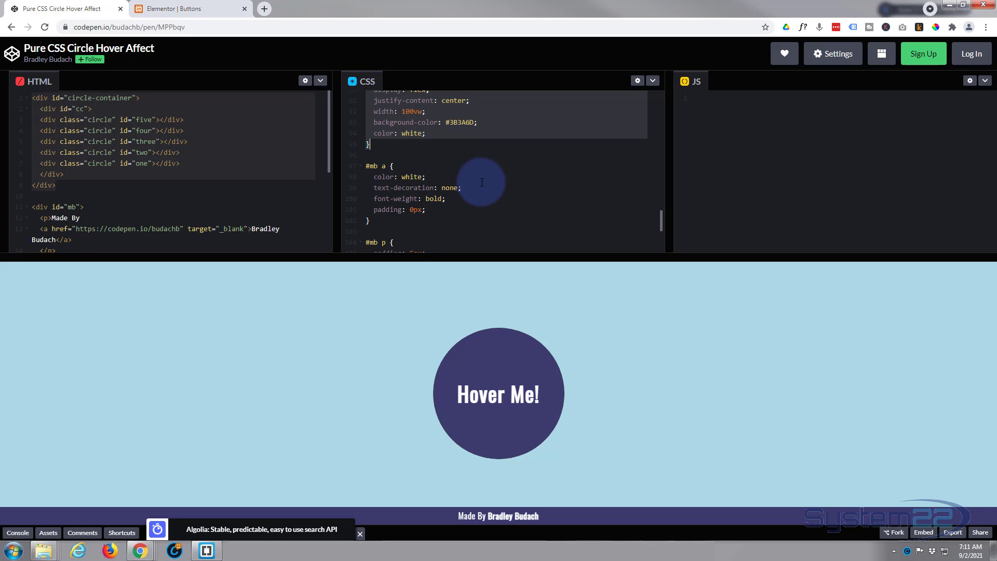
{"action": "left_click", "coordinate": [182, 8]}
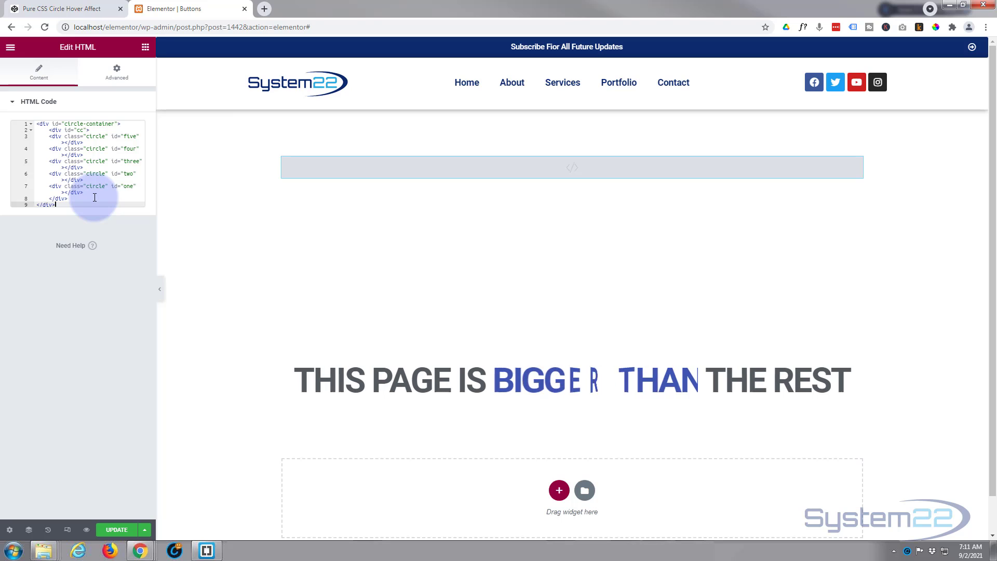
Paste the pen's CSS into a new <style> block below the circle markup
{"action": "key", "text": "Return"}
{"action": "key", "text": "Return"}
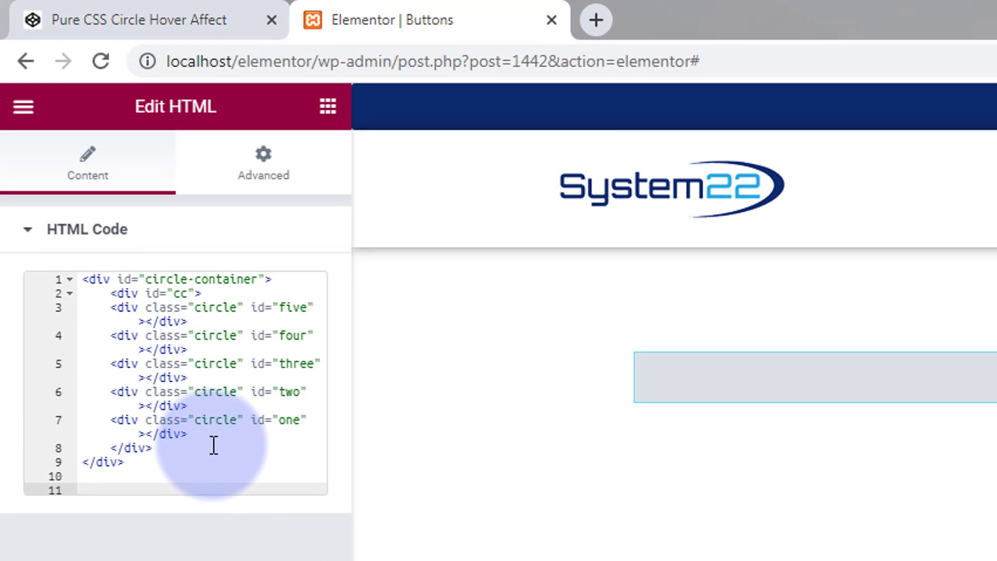
{"action": "type", "text": "<st"}
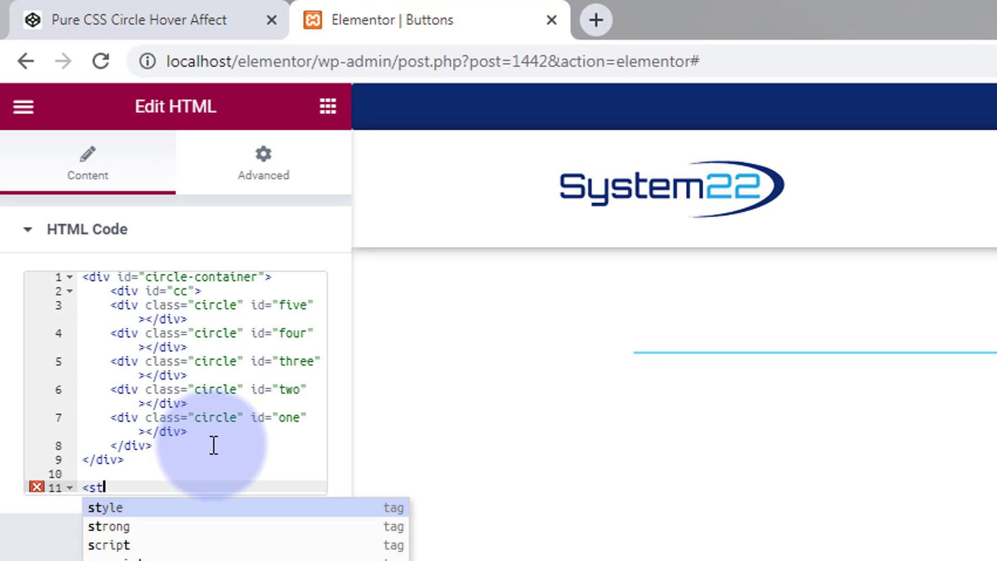
{"action": "type", "text": "yle"}
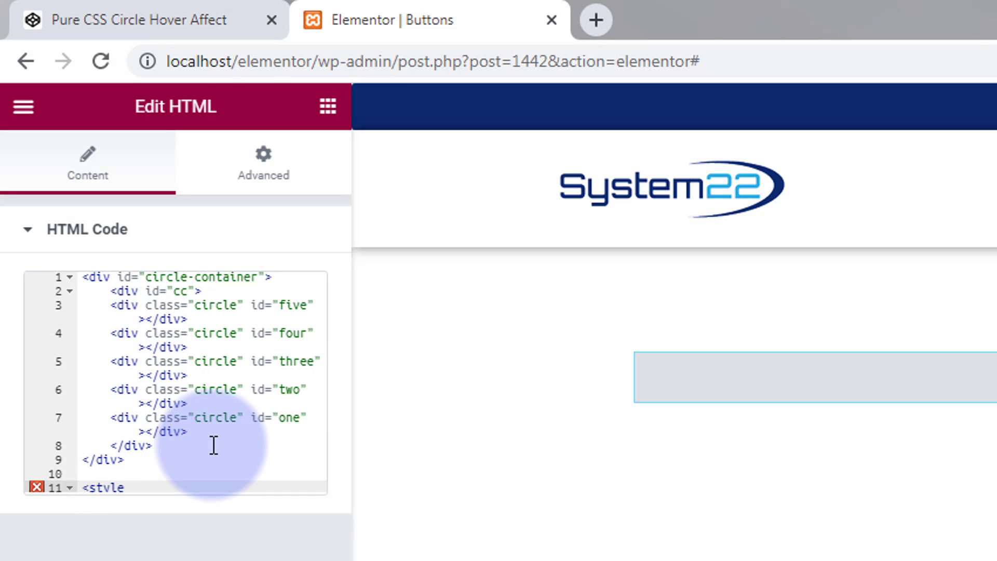
{"action": "type", "text": "></style>"}
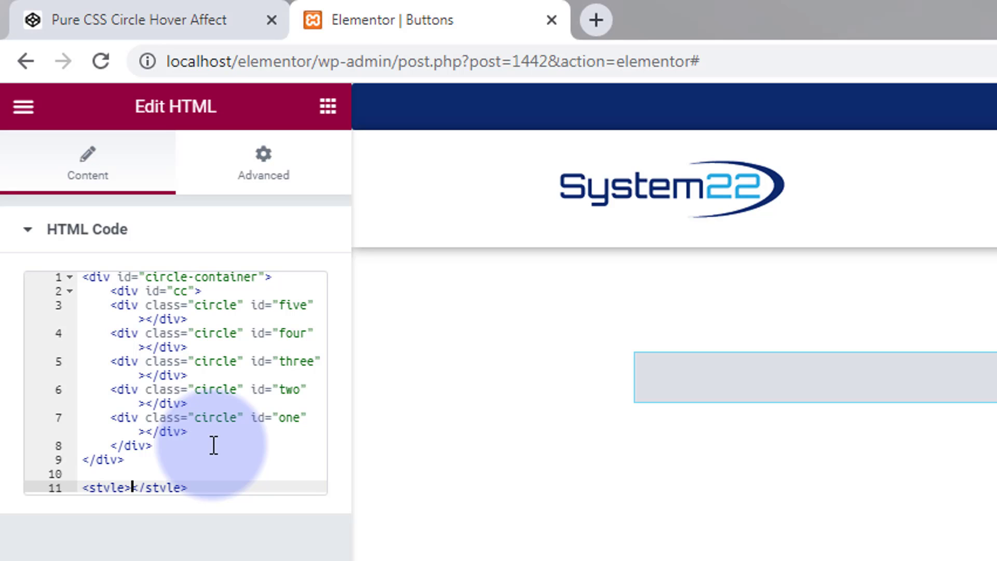
{"action": "key", "text": "Return"}
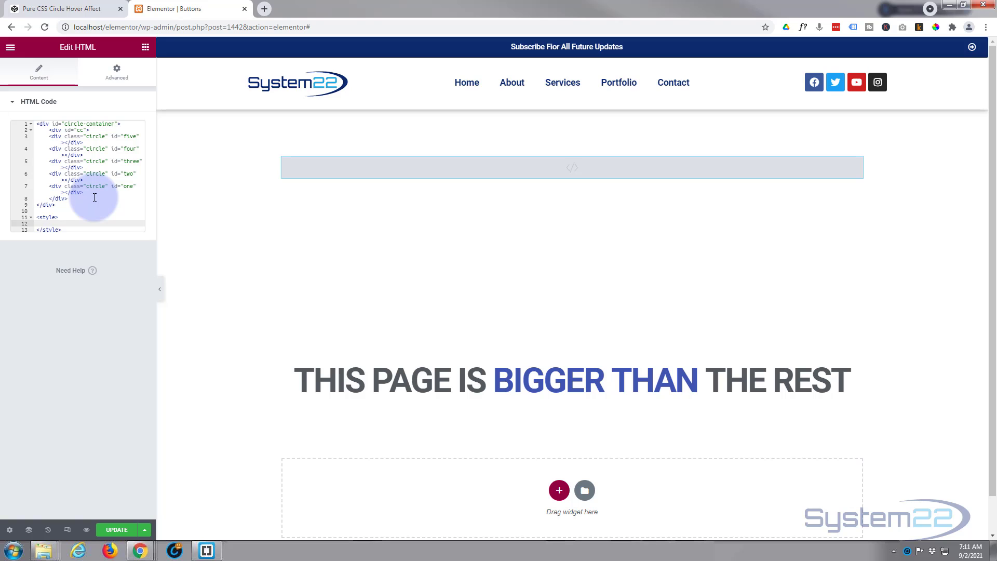
{"action": "key", "text": "ctrl+v"}
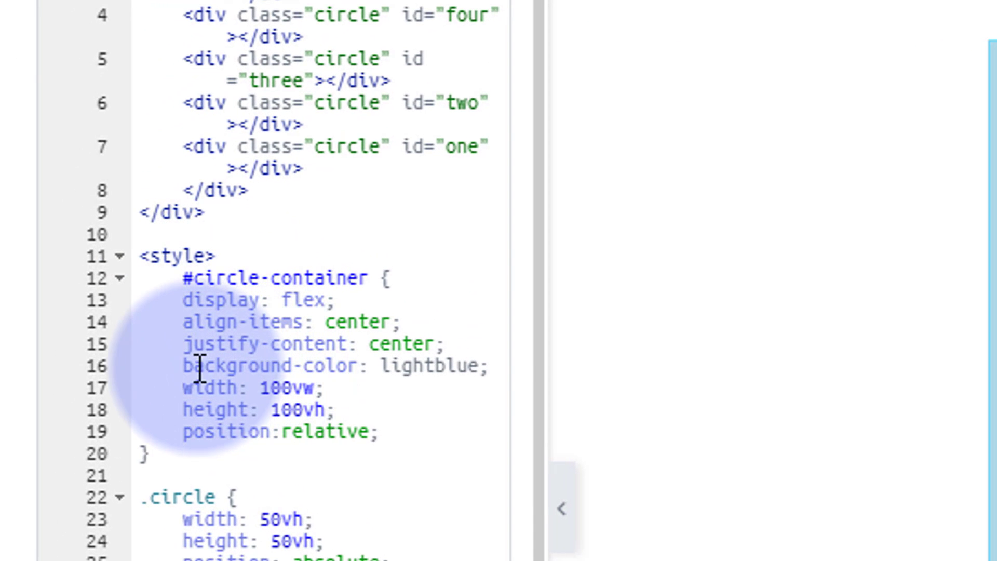
Remove the background-color: lightblue line from the #circle-container rule
{"action": "left_click_drag", "start_coordinate": [185, 370], "coordinate": [497, 372]}
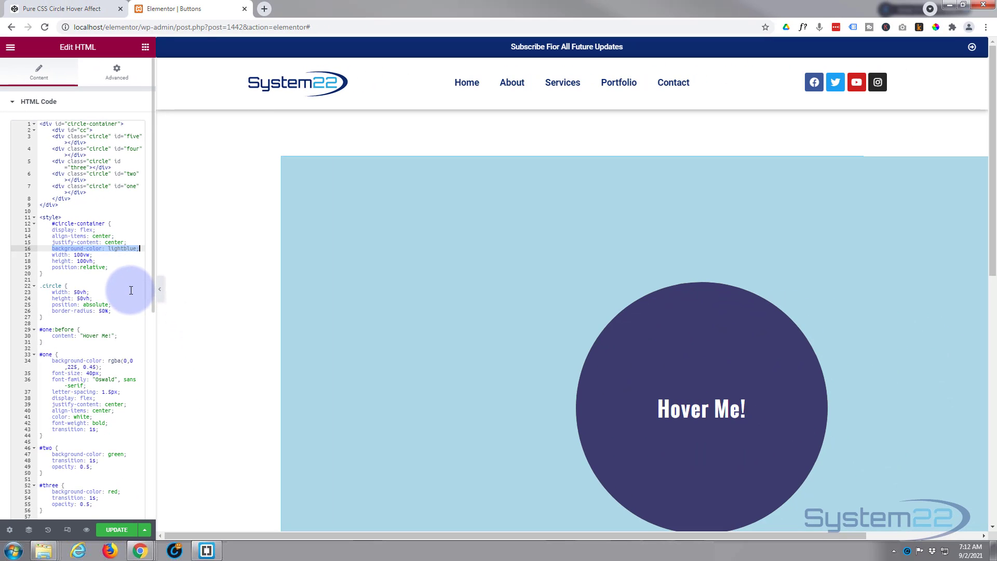
{"action": "key", "text": "BackSpace"}
{"action": "left_click", "coordinate": [139, 246]}
{"action": "key", "text": "Delete"}
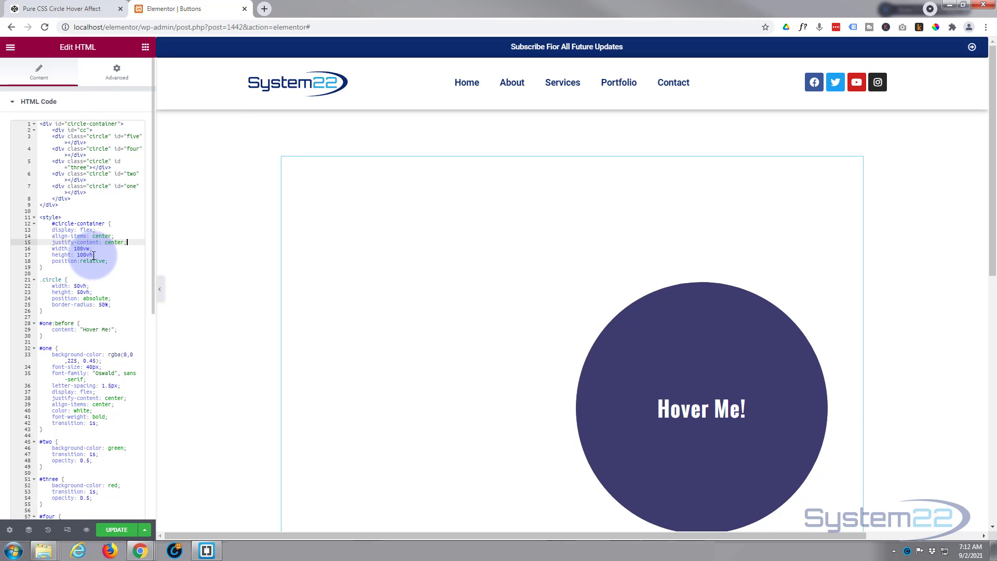
Change the container width from 100vw to 50vw and height from 100vh to 50vh
{"action": "left_click", "coordinate": [77, 248]}
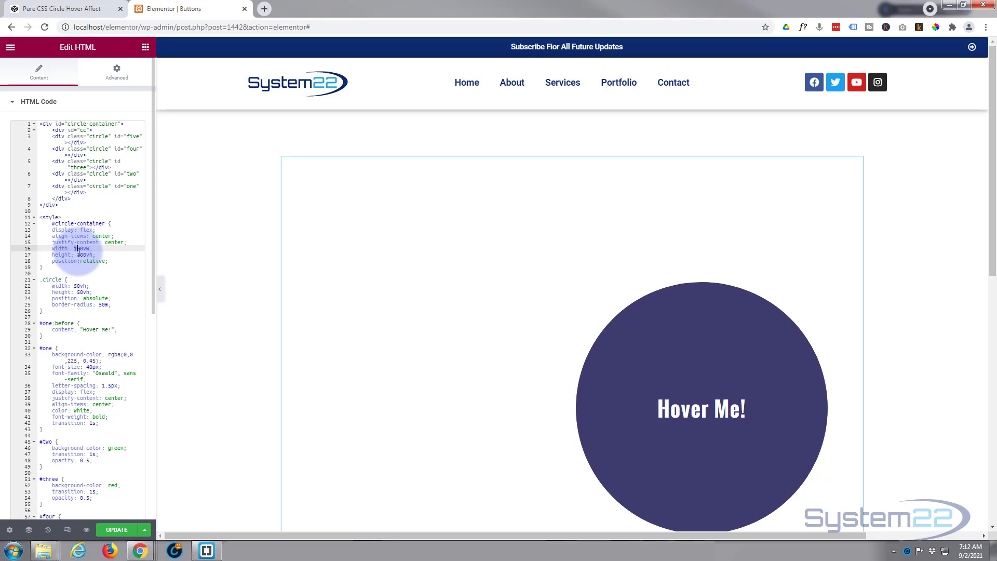
{"action": "key", "text": "BackSpace"}
{"action": "type", "text": "5"}
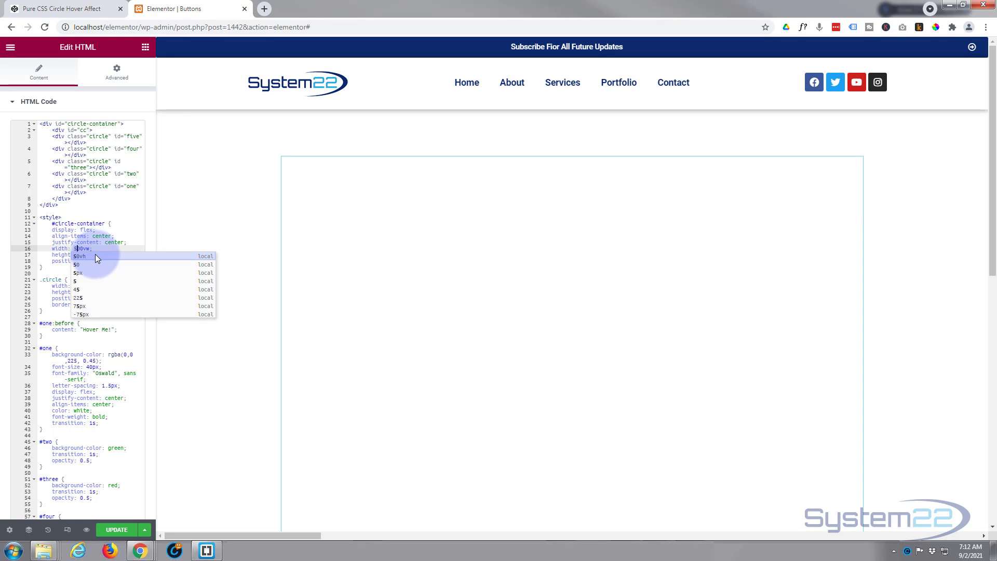
{"action": "key", "text": "Delete"}
{"action": "left_click", "coordinate": [105, 247]}
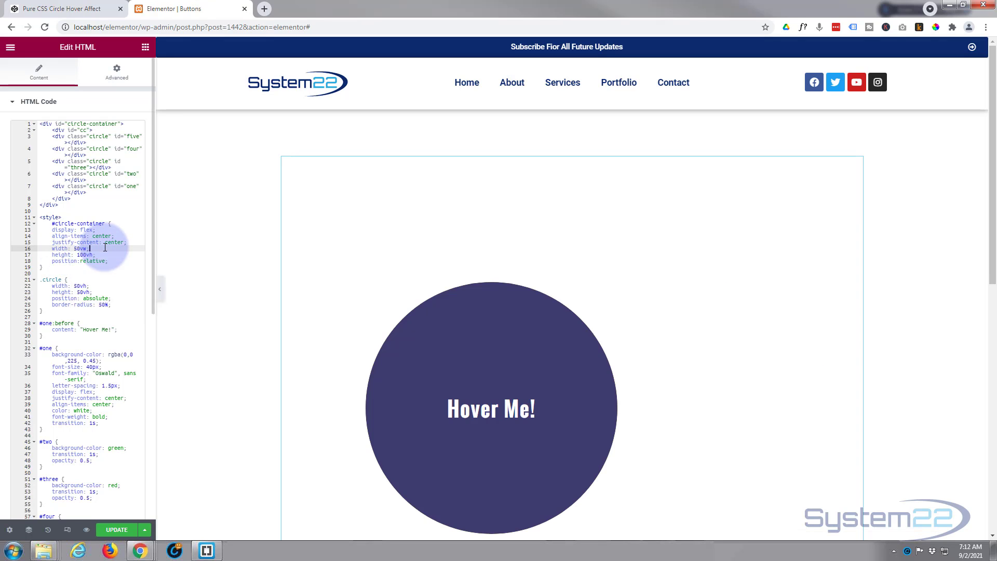
{"action": "left_click", "coordinate": [81, 254]}
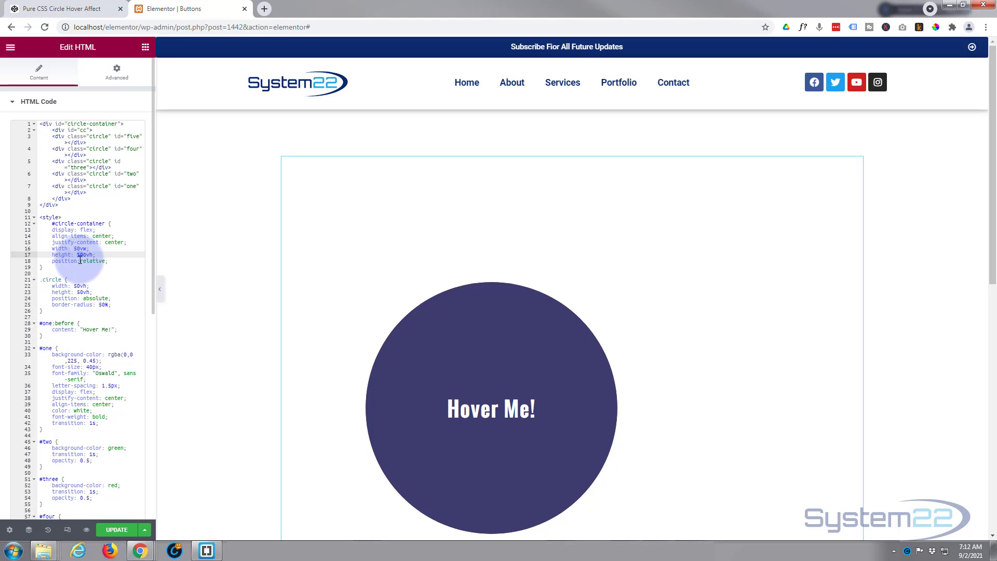
{"action": "key", "text": "Right"}
{"action": "key", "text": "BackSpace"}
{"action": "key", "text": "BackSpace"}
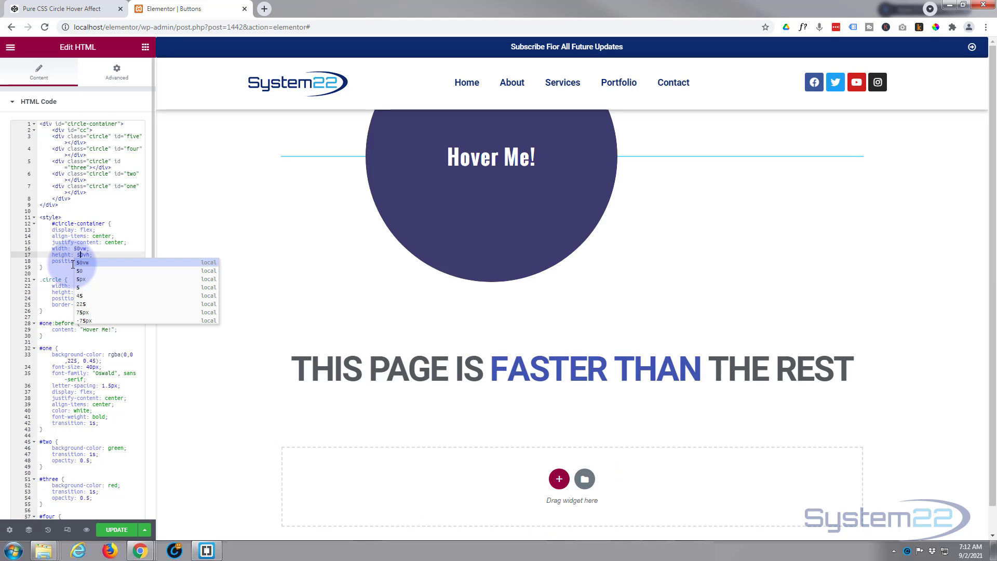
{"action": "type", "text": "5"}
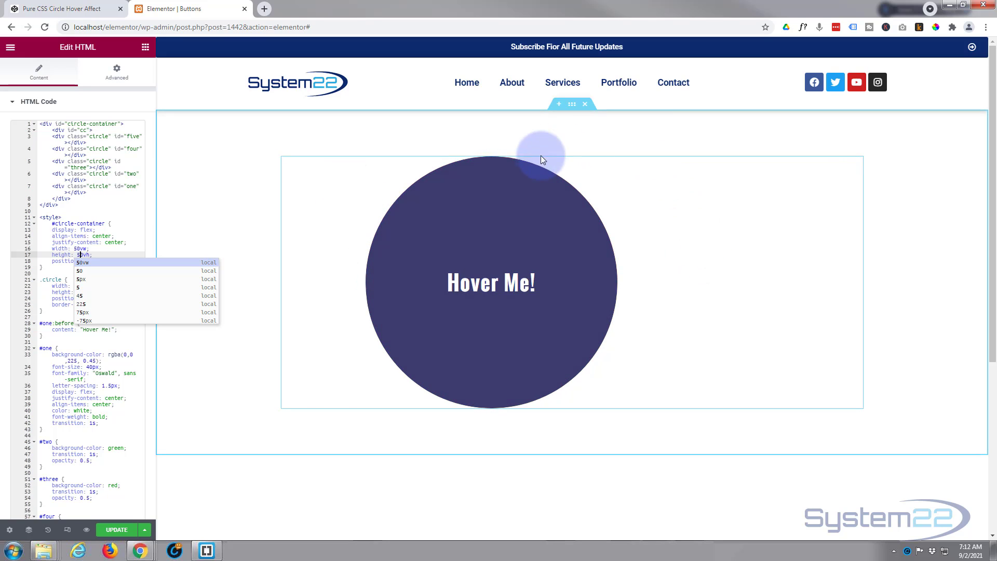
{"action": "left_click", "coordinate": [112, 249]}
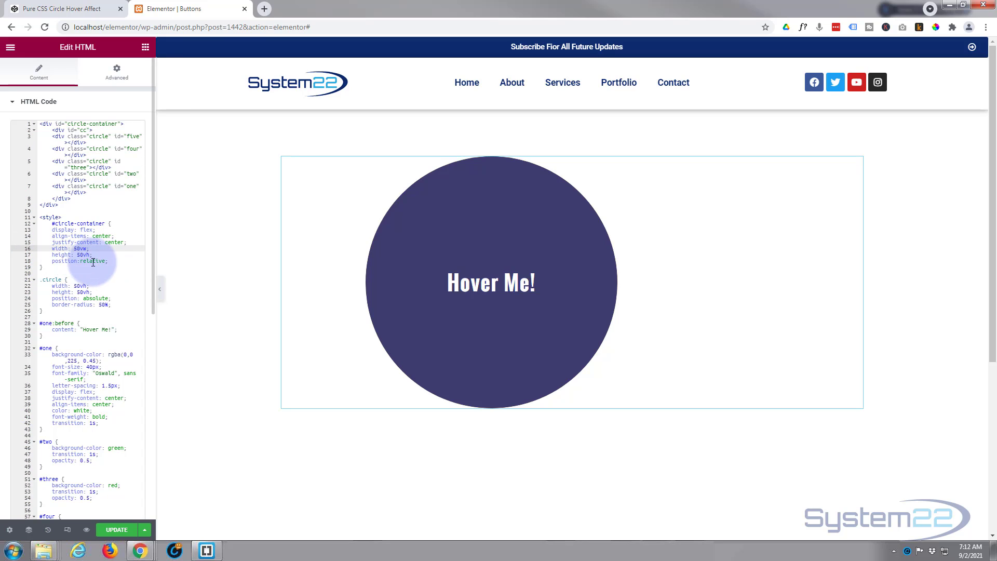
Add margin:auto after position:relative in #circle-container so the Hover Me! circle is centred
{"action": "left_click", "coordinate": [109, 261]}
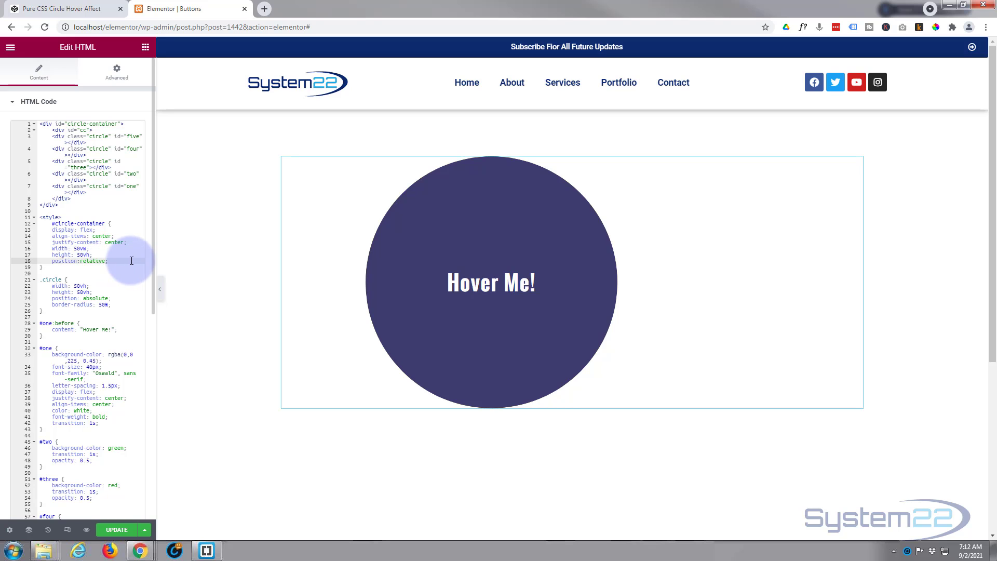
{"action": "key", "text": "Return"}
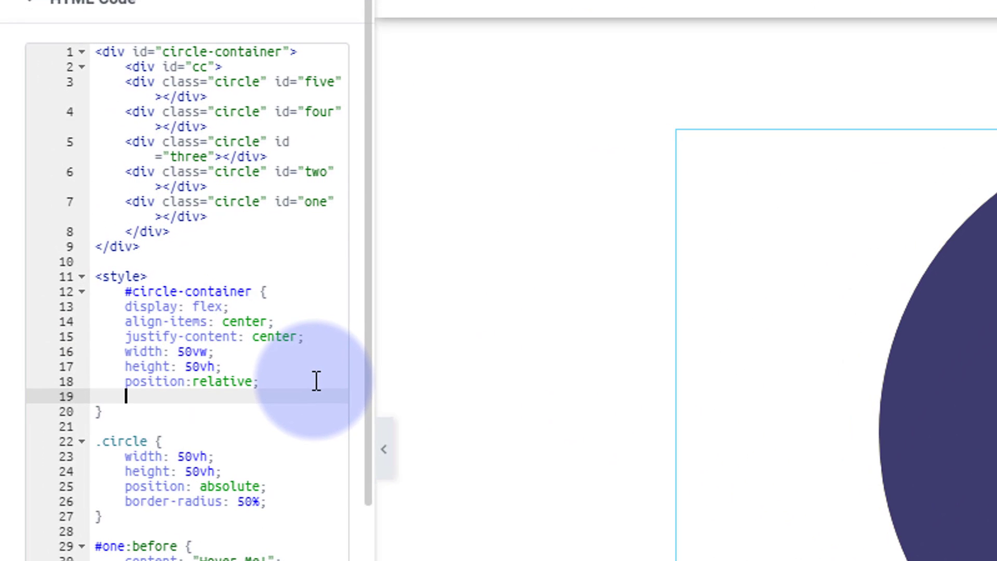
{"action": "type", "text": "margin"}
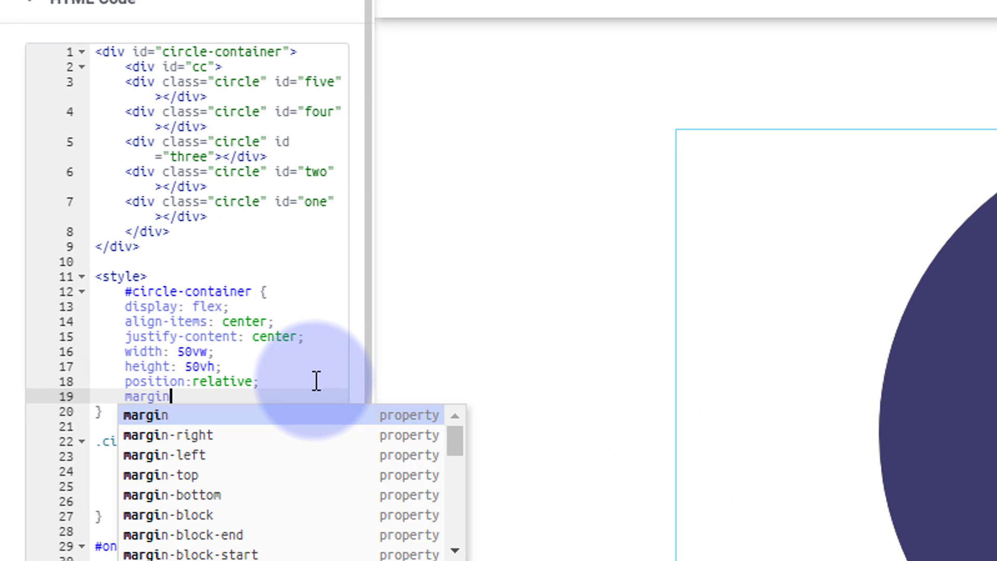
{"action": "type", "text": ":"}
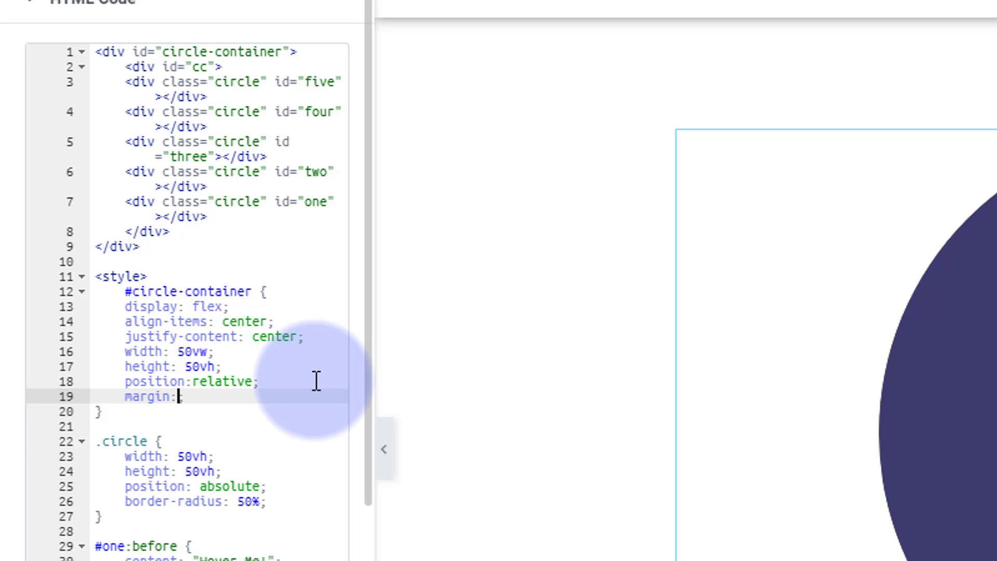
{"action": "type", "text": "auto"}
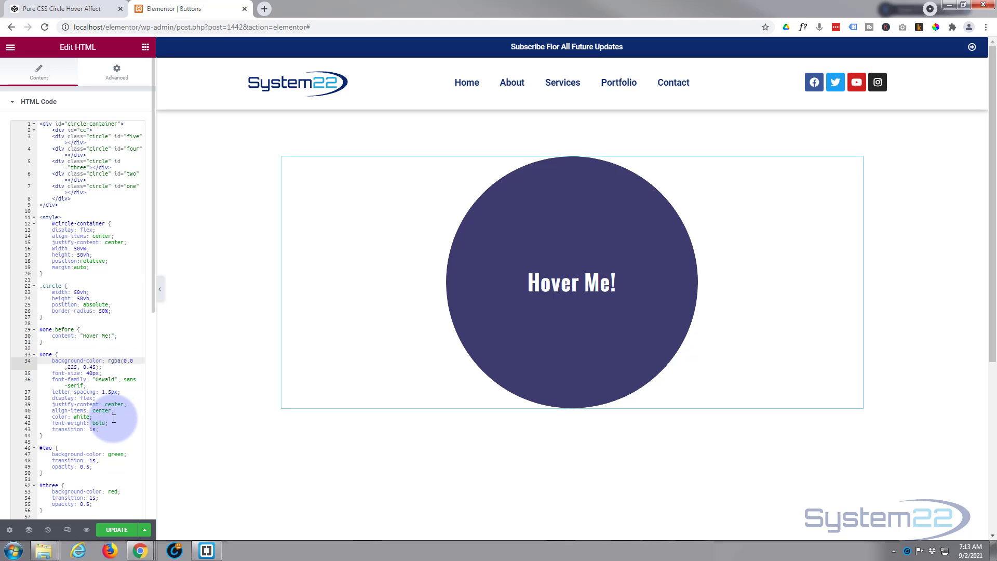
{"action": "left_click", "coordinate": [52, 448]}
{"action": "left_click", "coordinate": [56, 484]}
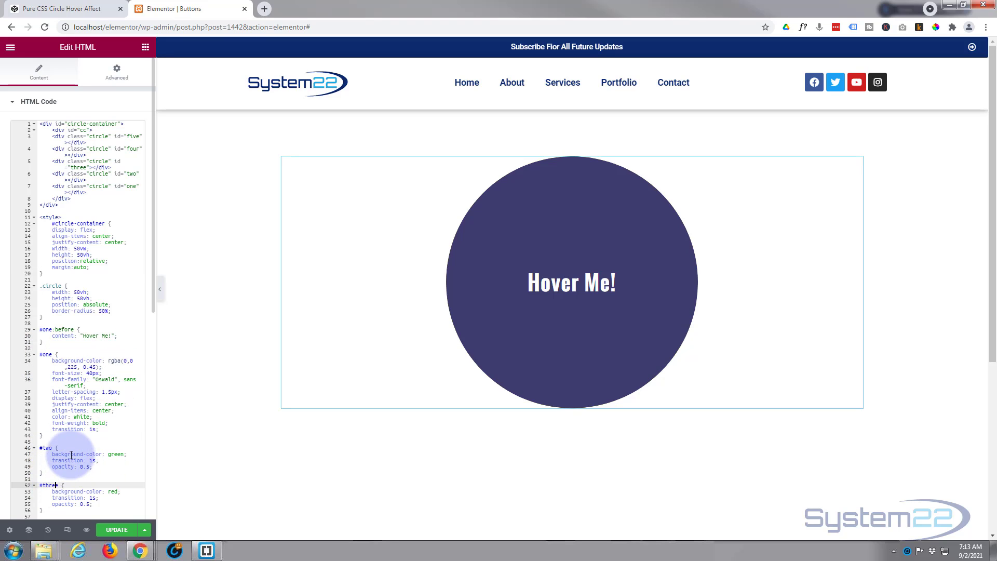
{"action": "scroll", "coordinate": [76, 452], "scroll_direction": "down", "scroll_amount": 3}
{"action": "scroll", "coordinate": [76, 452], "scroll_direction": "down", "scroll_amount": 5}
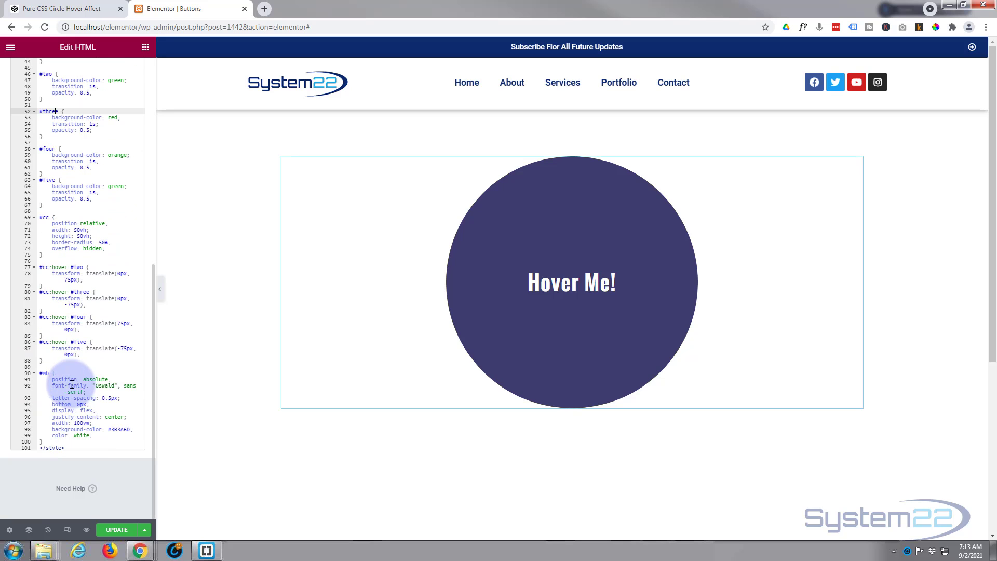
{"action": "scroll", "coordinate": [68, 387], "scroll_direction": "up", "scroll_amount": 7}
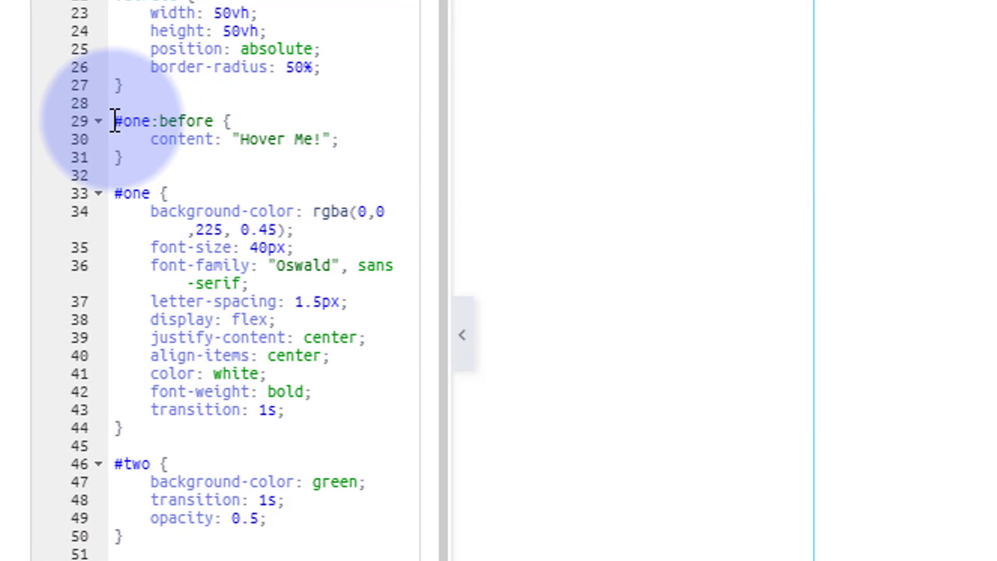
Replace the #one:before label 'Hover Me!' with 'Services!' and check the hover circles still appear
{"action": "left_click_drag", "start_coordinate": [114, 120], "coordinate": [218, 120]}
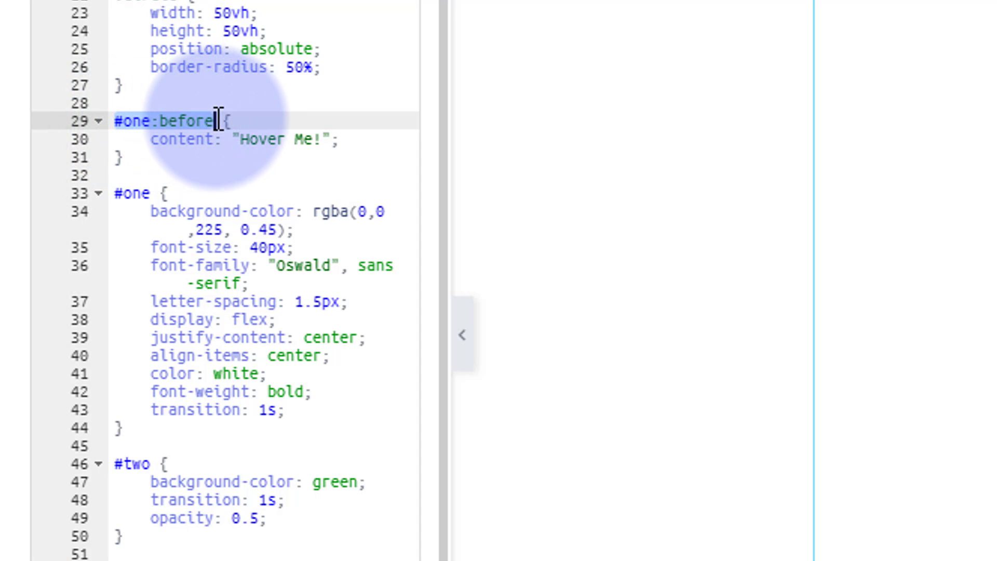
{"action": "left_click", "coordinate": [253, 141]}
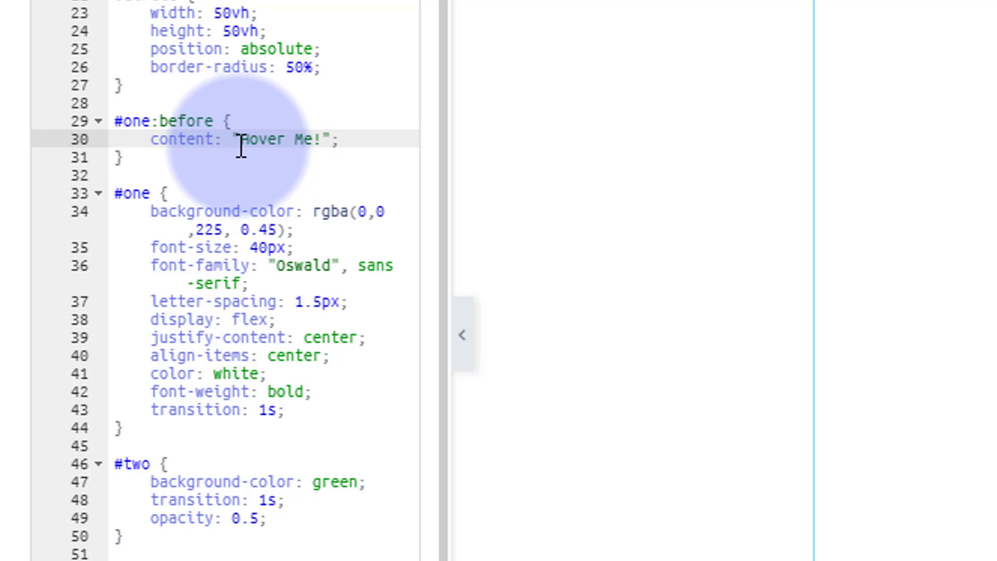
{"action": "left_click_drag", "start_coordinate": [242, 140], "coordinate": [323, 140]}
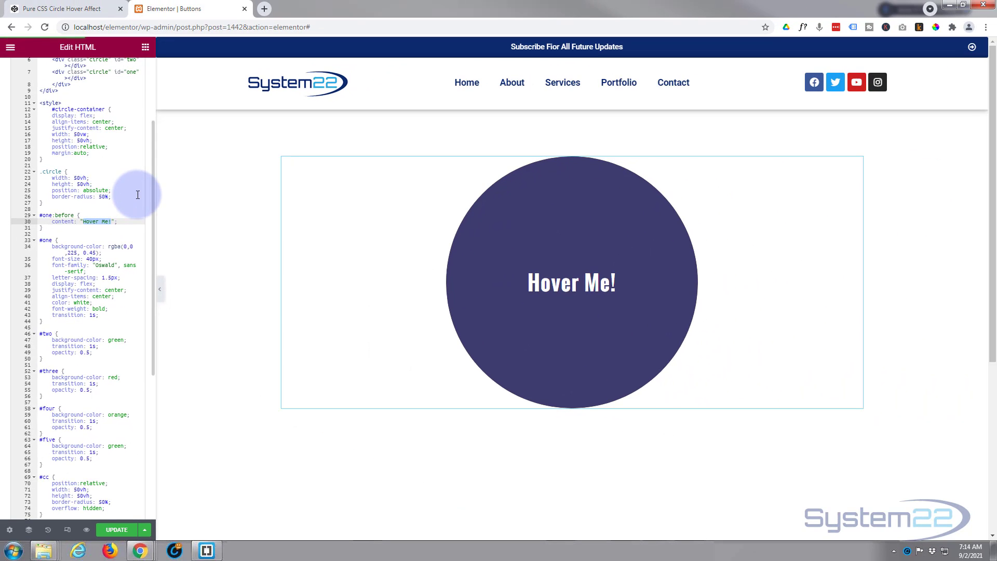
{"action": "type", "text": "Service"}
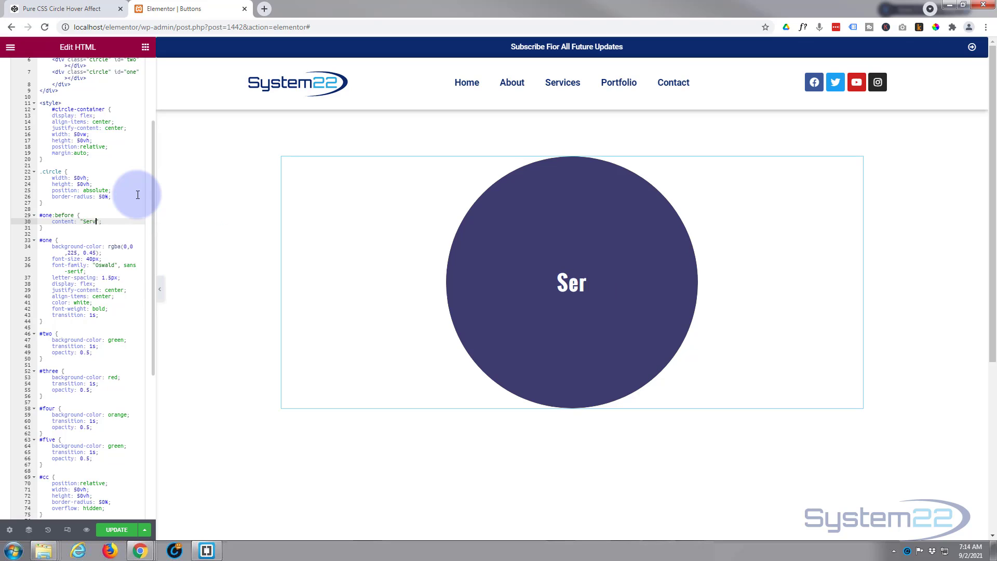
{"action": "type", "text": "s"}
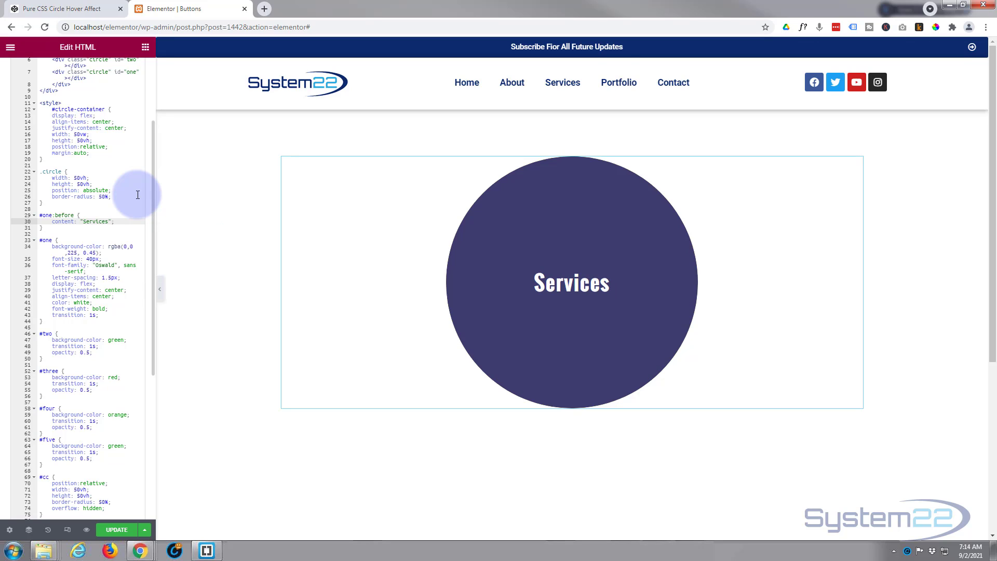
{"action": "type", "text": "!"}
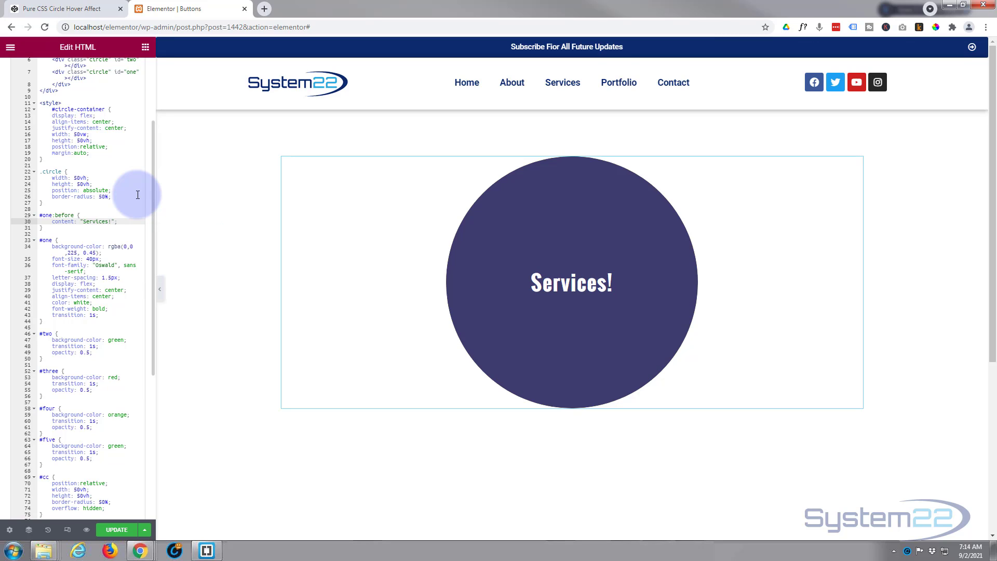
{"action": "mouse_move", "coordinate": [585, 323]}
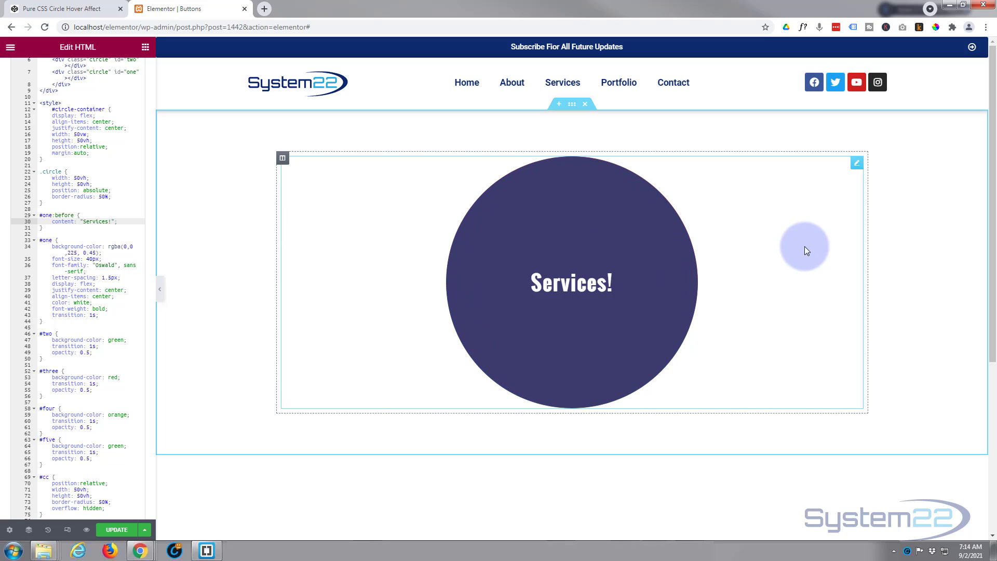
{"action": "mouse_move", "coordinate": [637, 292]}
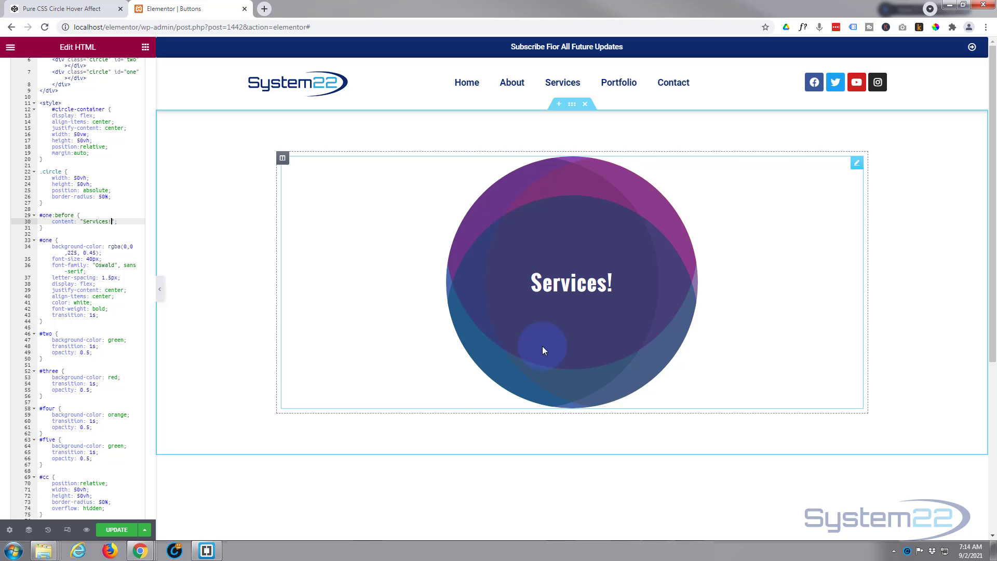
{"action": "left_click", "coordinate": [75, 9]}
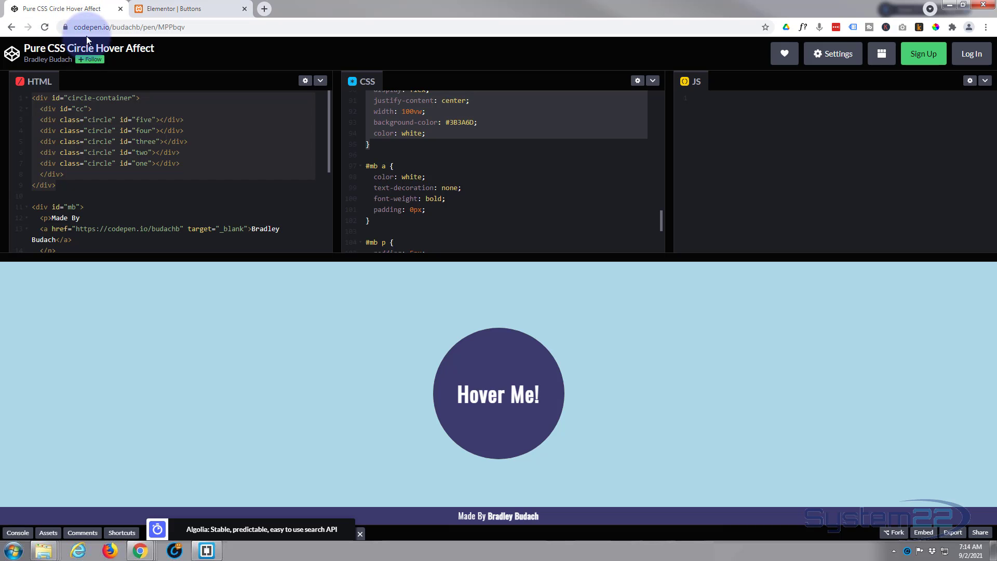
{"action": "left_click", "coordinate": [97, 29]}
{"action": "key", "text": "ctrl+c"}
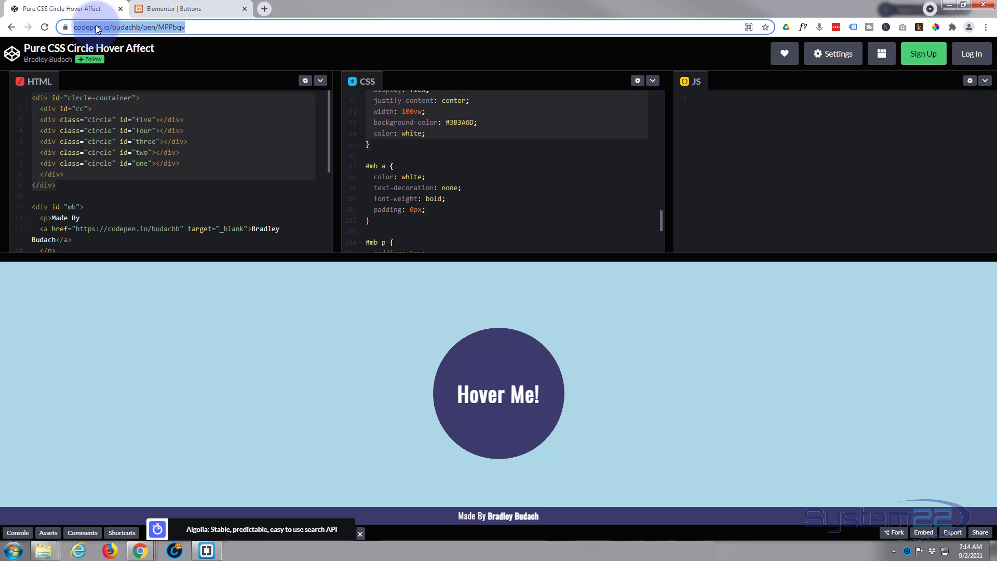
{"action": "left_click", "coordinate": [190, 9]}
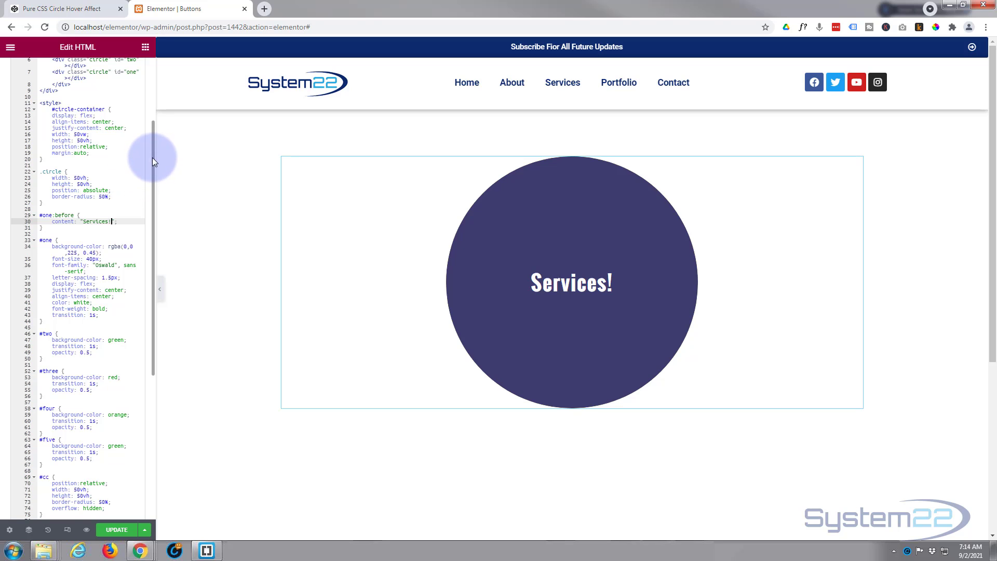
{"action": "scroll", "coordinate": [155, 155], "scroll_direction": "up", "scroll_amount": 3}
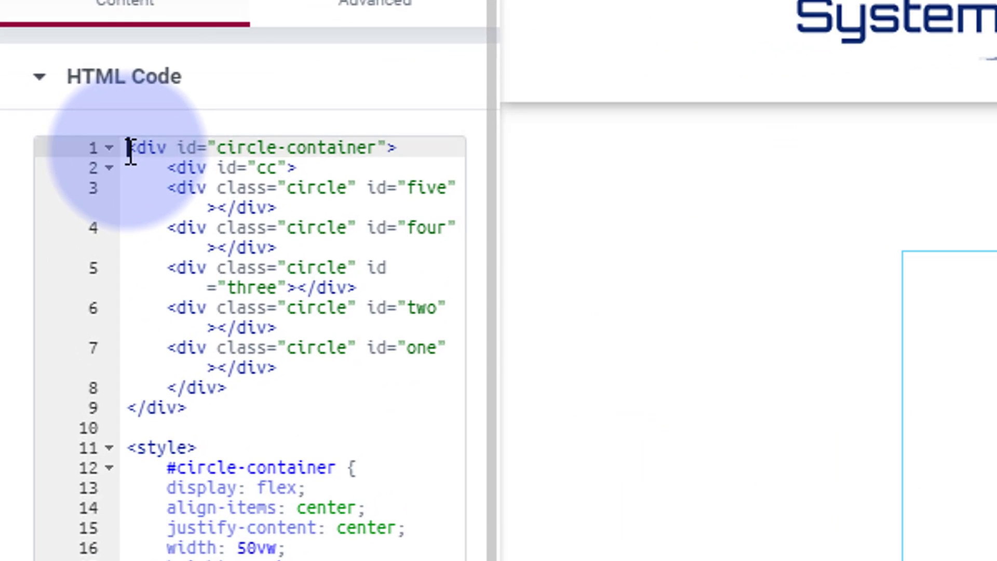
{"action": "left_click_drag", "start_coordinate": [40, 124], "coordinate": [78, 192]}
{"action": "left_click_drag", "start_coordinate": [251, 366], "coordinate": [274, 418]}
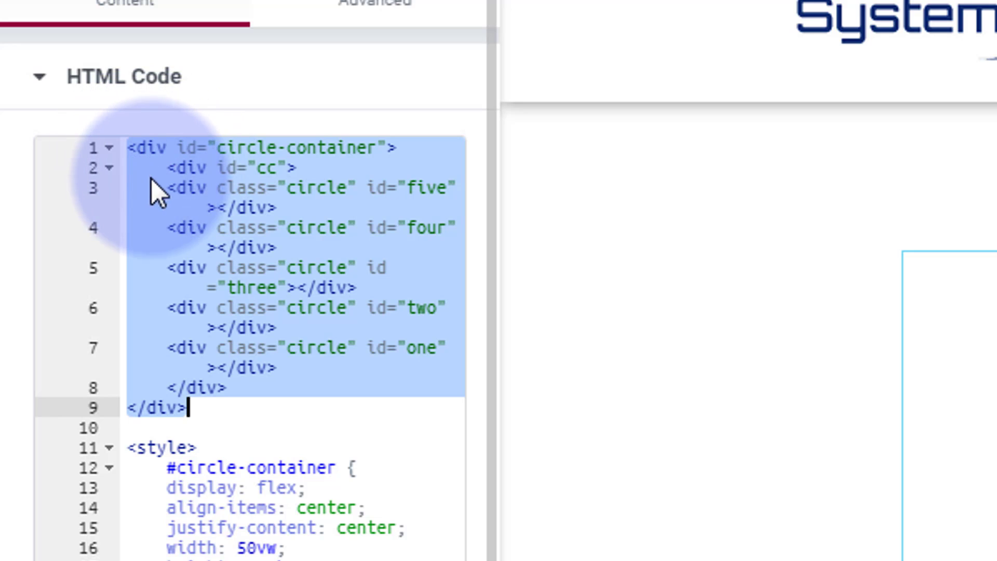
{"action": "left_click", "coordinate": [131, 153]}
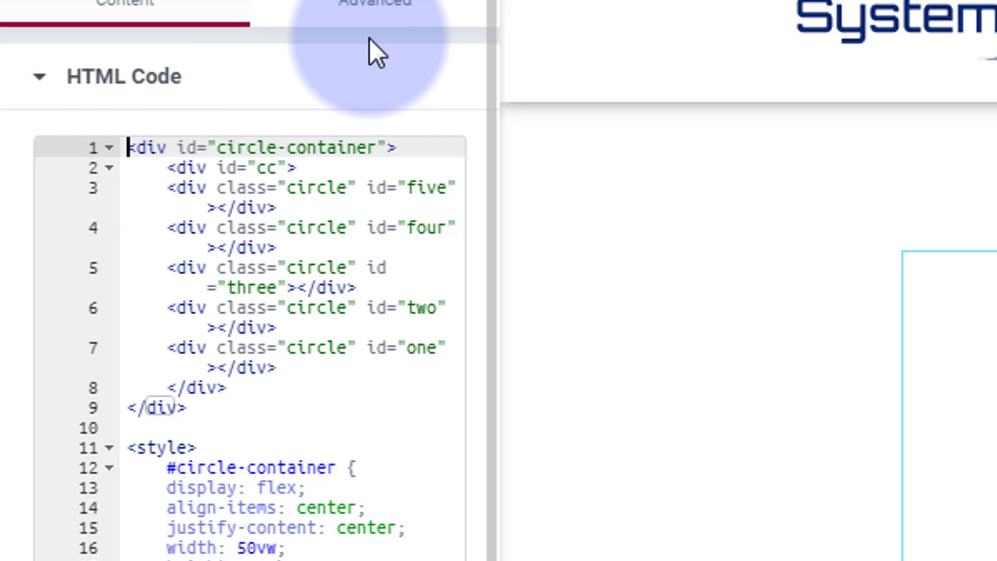
Add an opening <a href> tag pointing to the CodePen pen above the circle markup
{"action": "key", "text": "Return"}
{"action": "key", "text": "Up"}
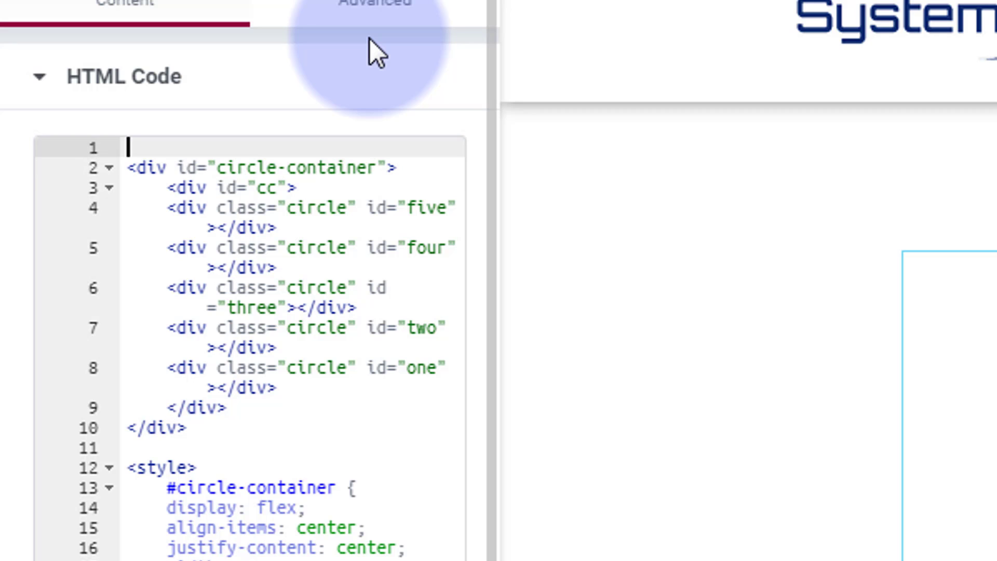
{"action": "type", "text": "<a "}
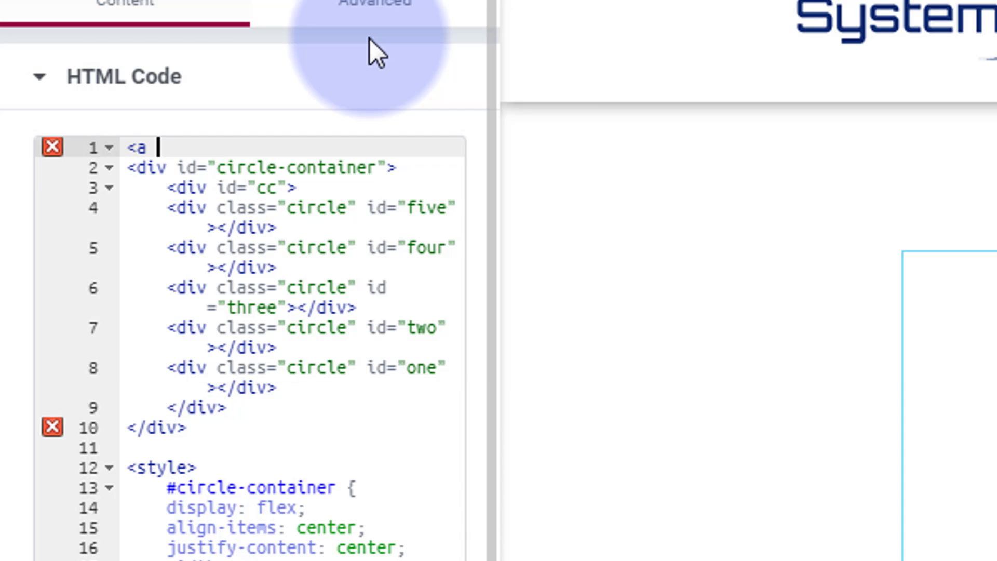
{"action": "type", "text": "href"}
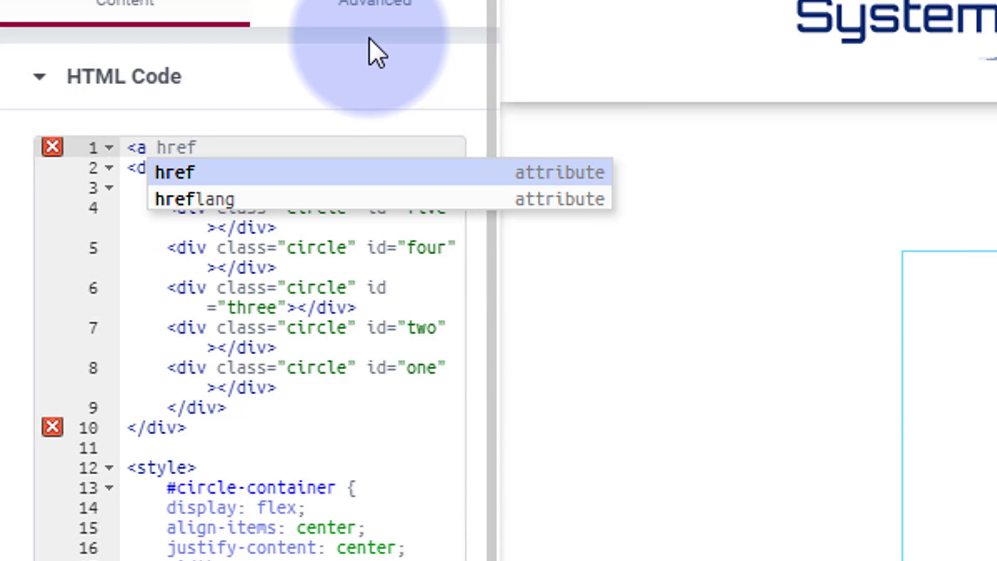
{"action": "type", "text": "+"}
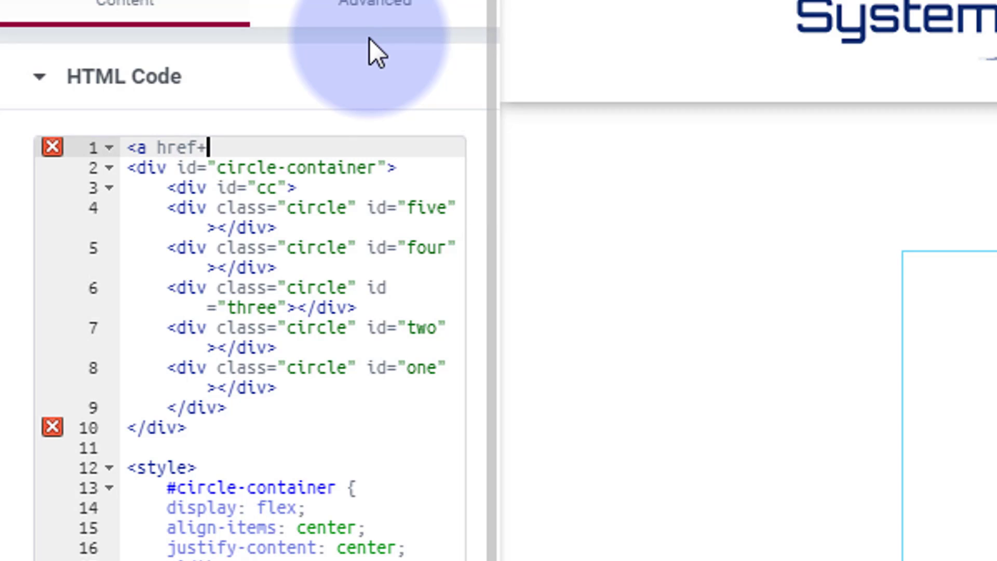
{"action": "key", "text": "BackSpace"}
{"action": "type", "text": "=\""}
{"action": "key", "text": "ctrl+v"}
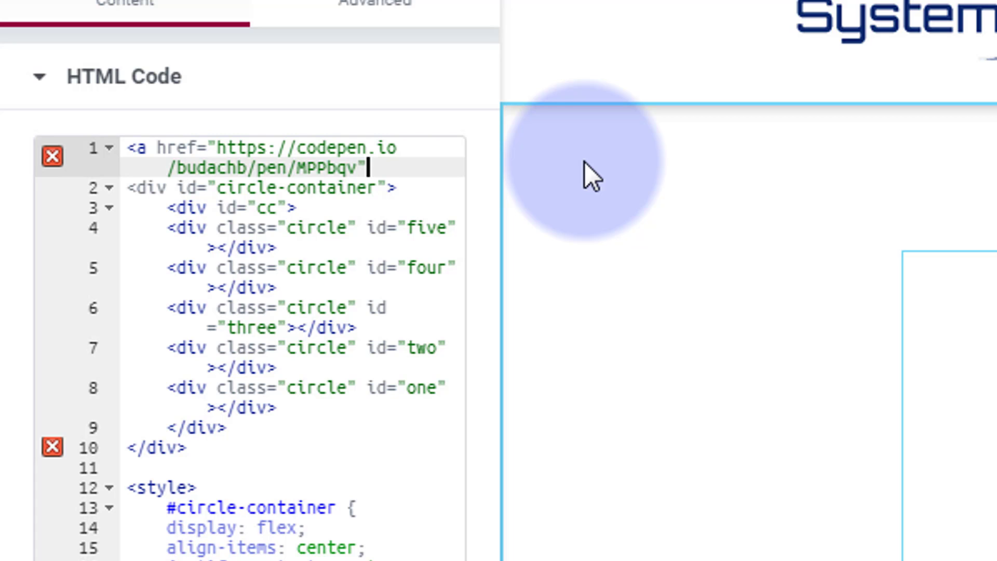
{"action": "type", "text": "></a>"}
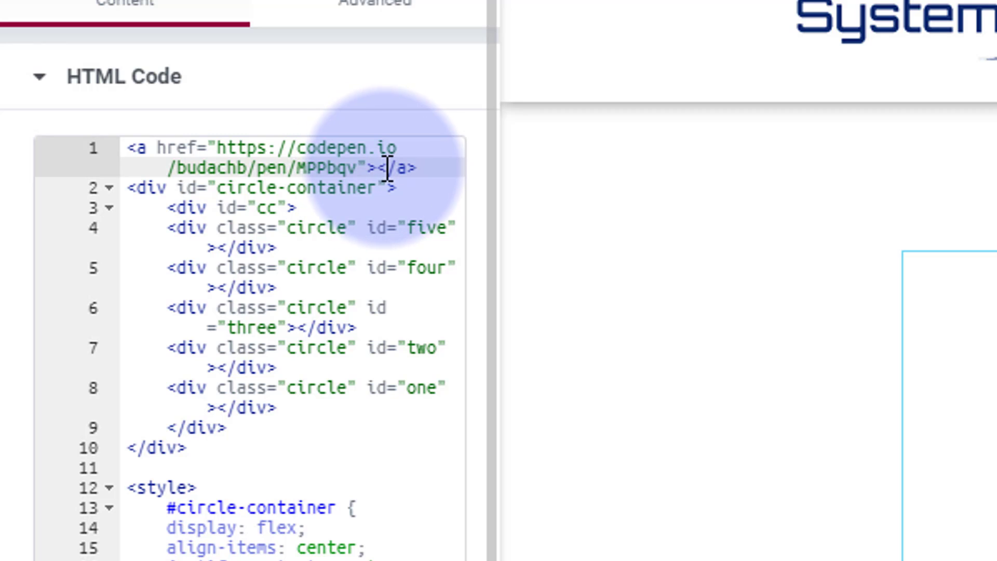
Move the closing </a> tag from line 1 to just after the container's closing div
{"action": "left_click_drag", "start_coordinate": [380, 168], "coordinate": [416, 167]}
{"action": "key", "text": "ctrl+c"}
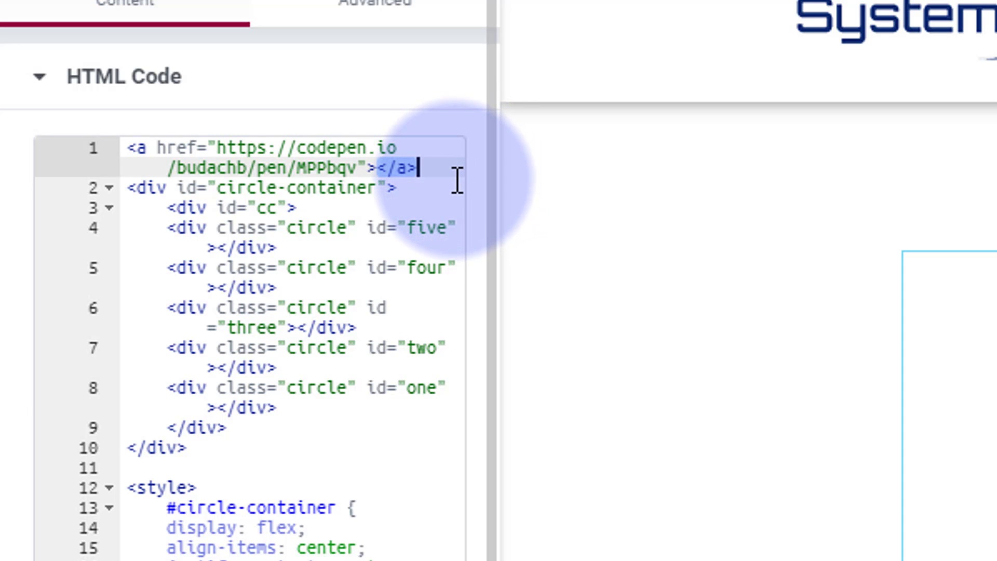
{"action": "key", "text": "BackSpace"}
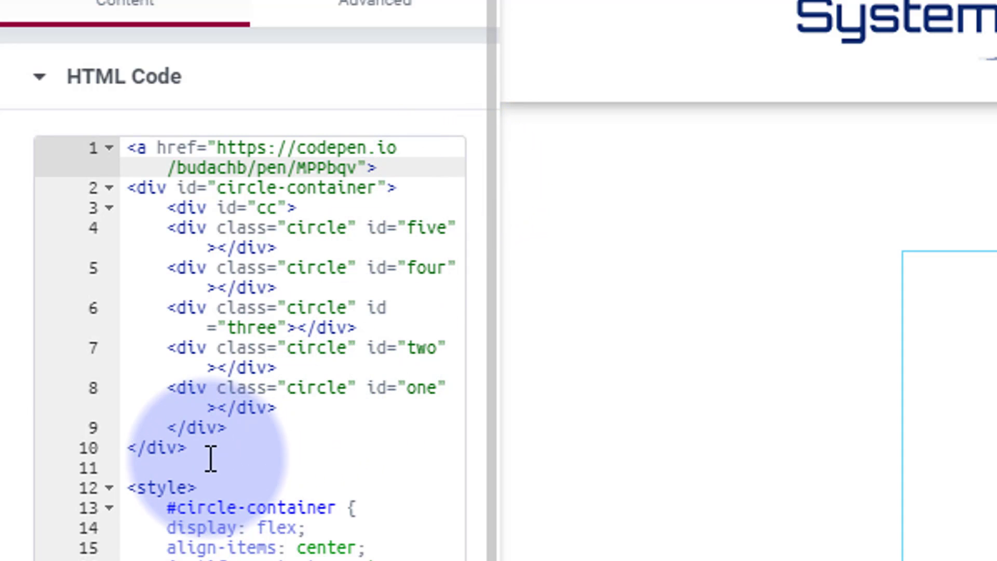
{"action": "left_click", "coordinate": [193, 447]}
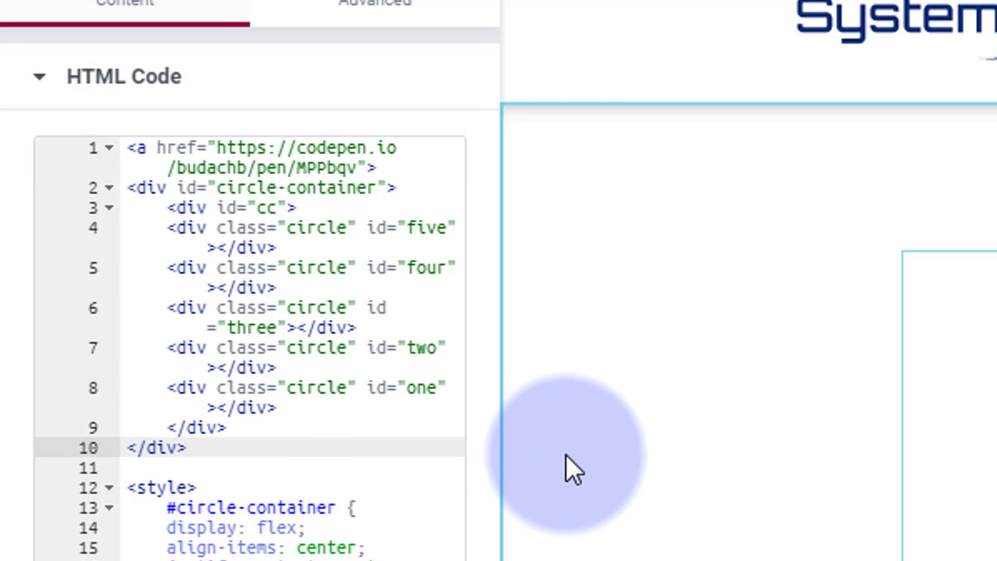
{"action": "key", "text": "Return"}
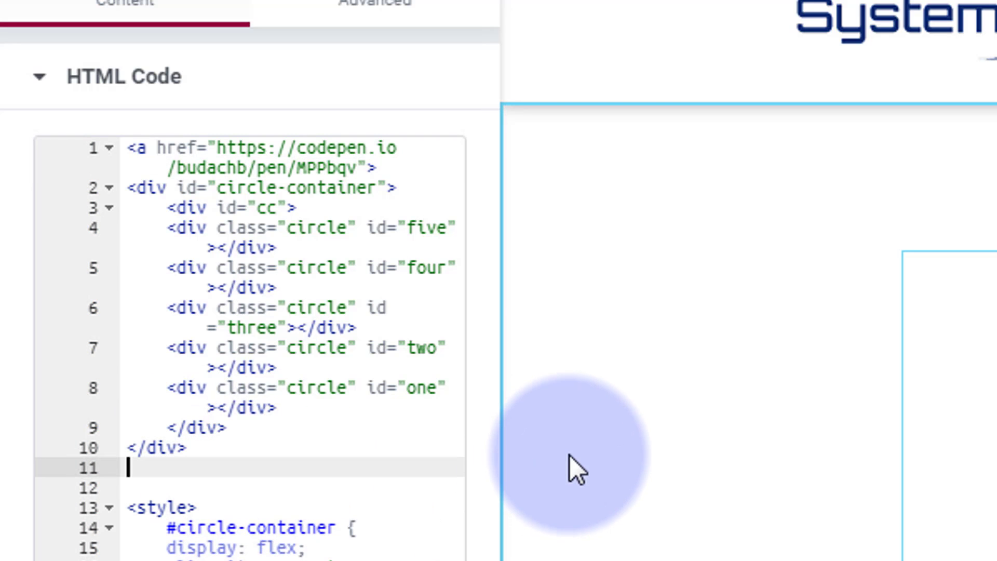
{"action": "key", "text": "ctrl+v"}
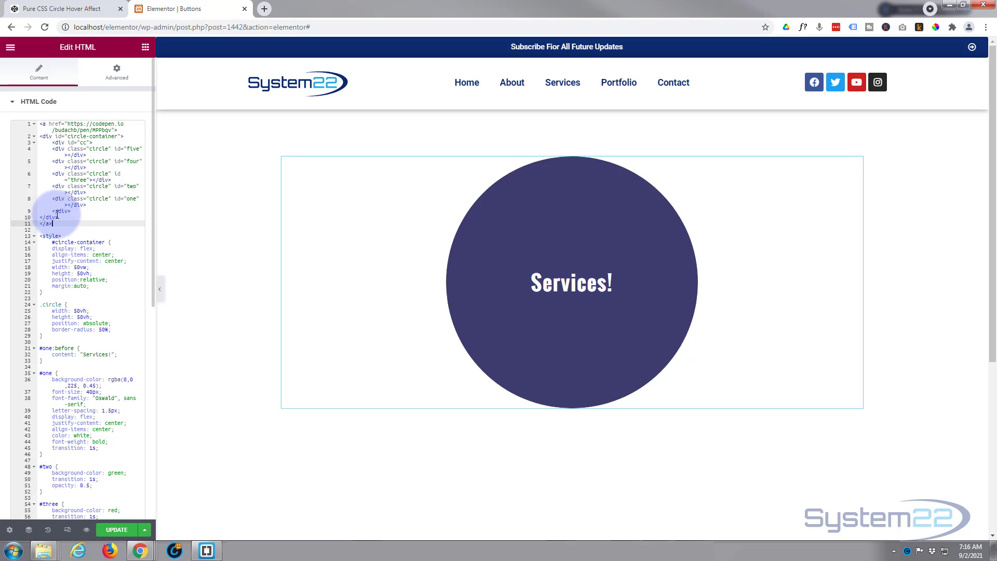
Check that hovering the Services! circle reveals the CodePen link, then save the page update
{"action": "mouse_move", "coordinate": [521, 236]}
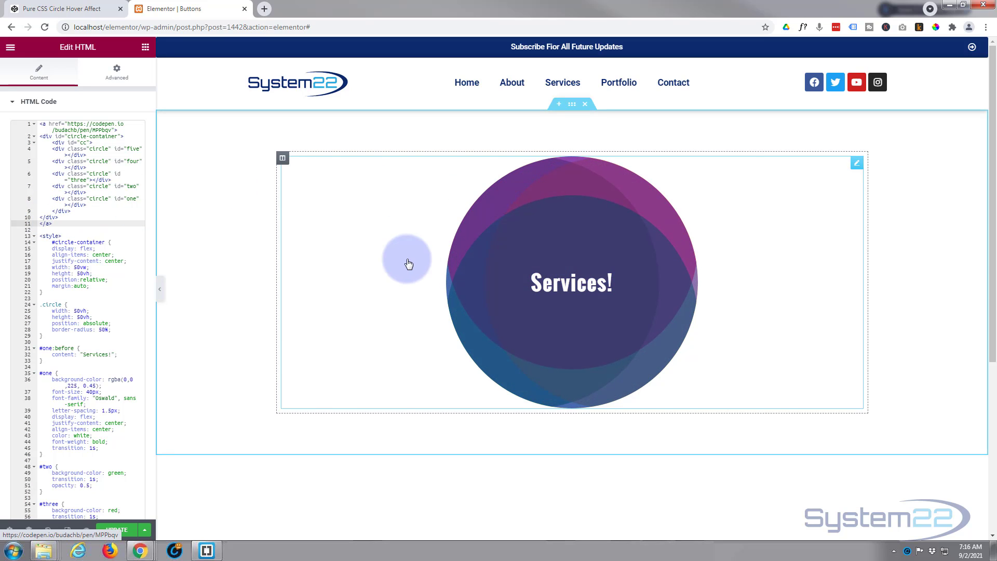
{"action": "mouse_move", "coordinate": [543, 259]}
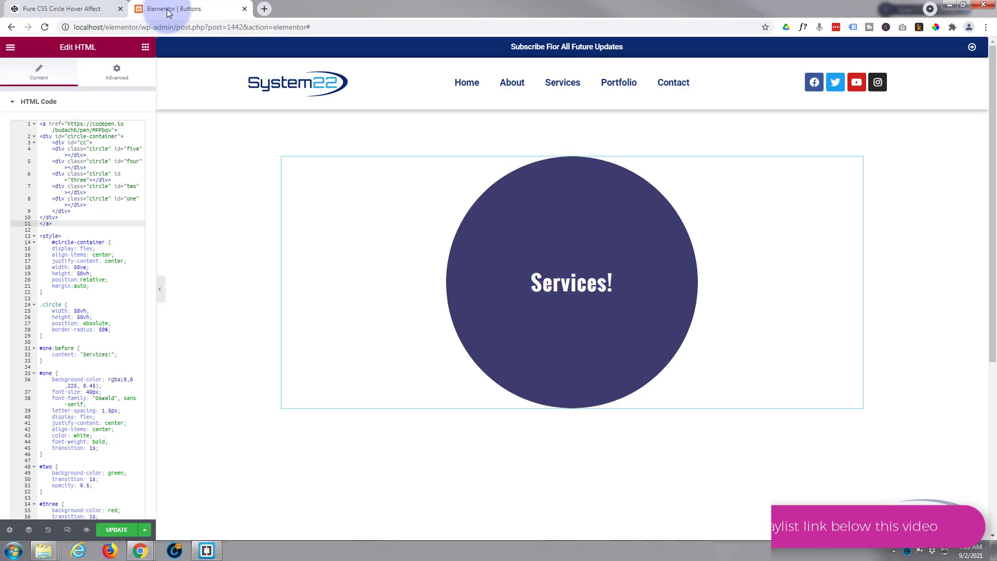
{"action": "left_click", "coordinate": [117, 531]}
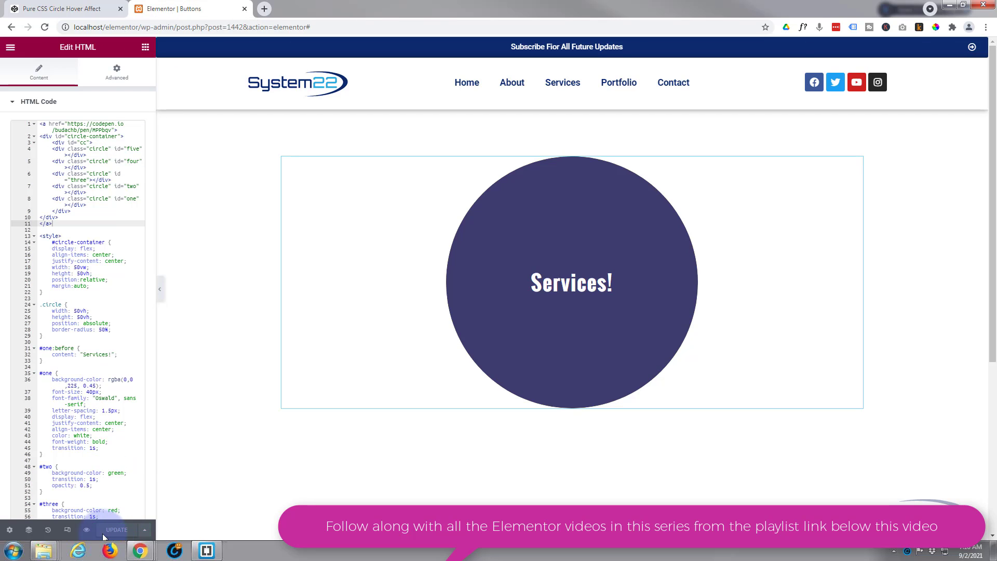
Preview the page, follow the Services! circle to the CodePen pen, then go back to the Elementor editor
{"action": "left_click", "coordinate": [87, 529]}
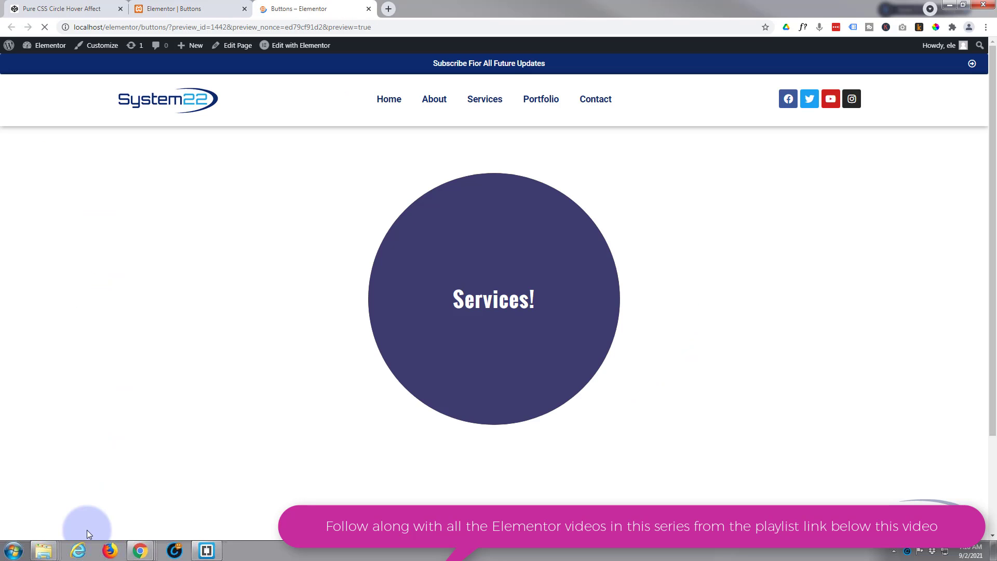
{"action": "left_click", "coordinate": [475, 335]}
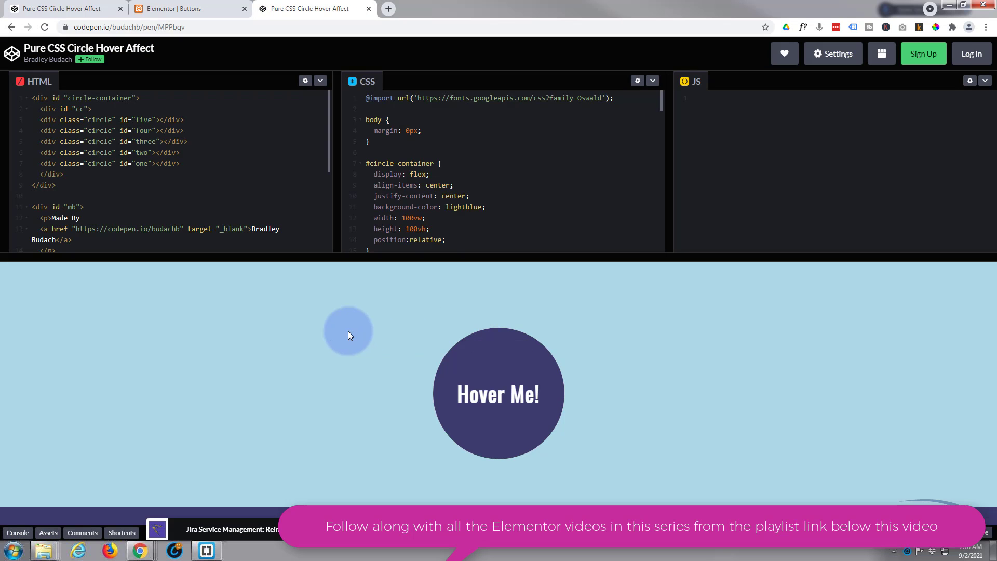
{"action": "left_click", "coordinate": [12, 27]}
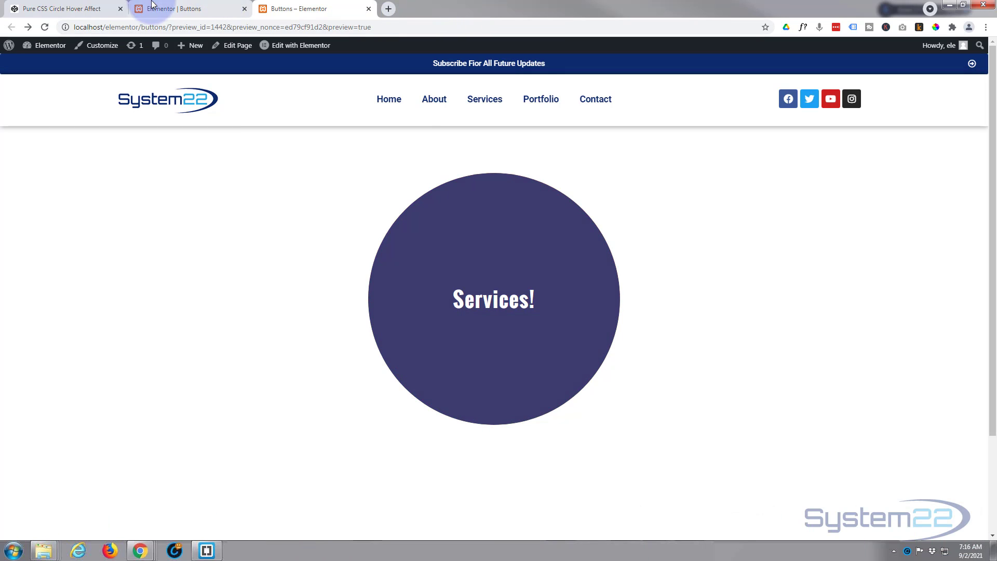
{"action": "left_click", "coordinate": [166, 8]}
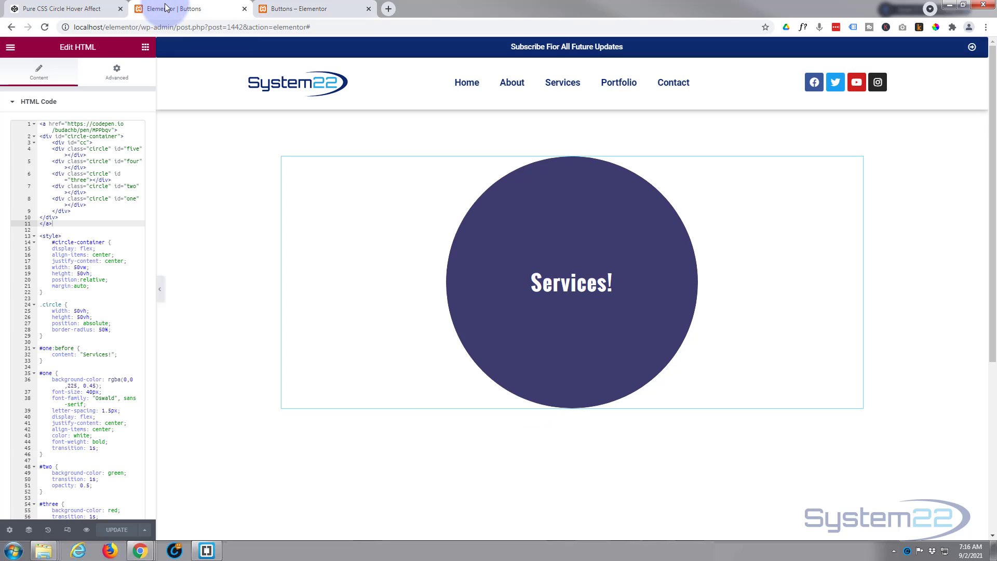
Add target="_blank" after the href on line 1 of the circle's anchor and preview the changes
{"action": "left_click", "coordinate": [111, 130]}
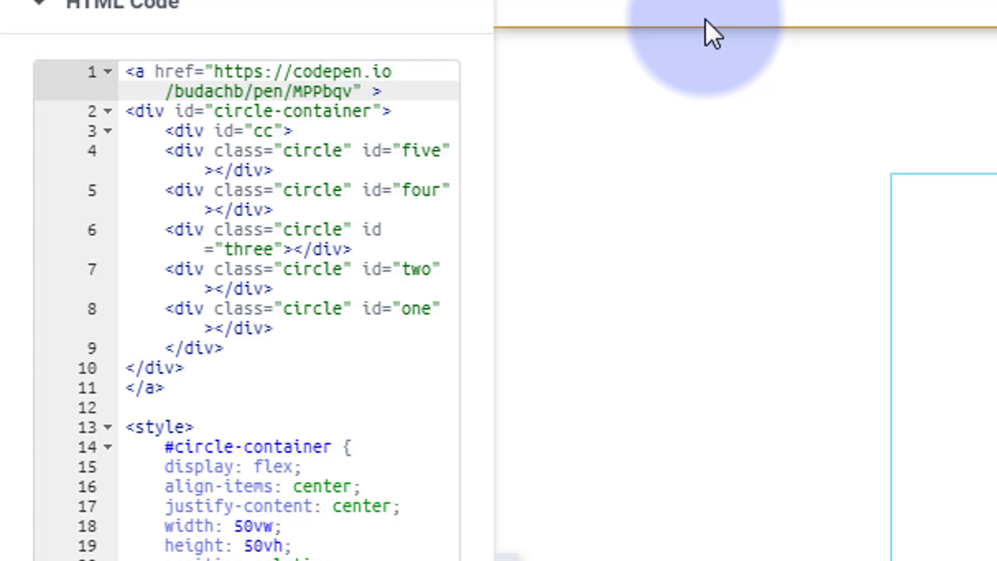
{"action": "type", "text": "target"}
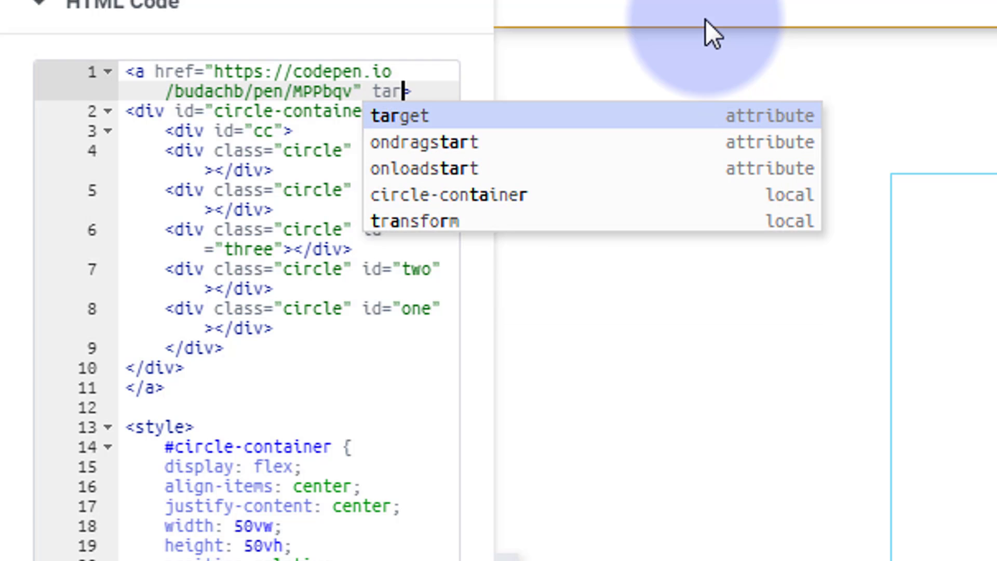
{"action": "type", "text": "="}
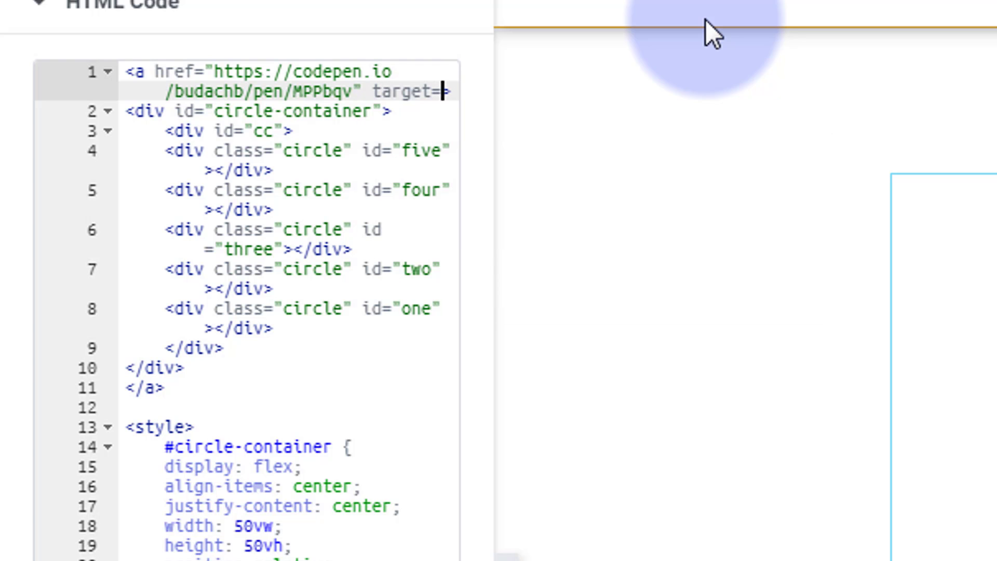
{"action": "type", "text": "\""}
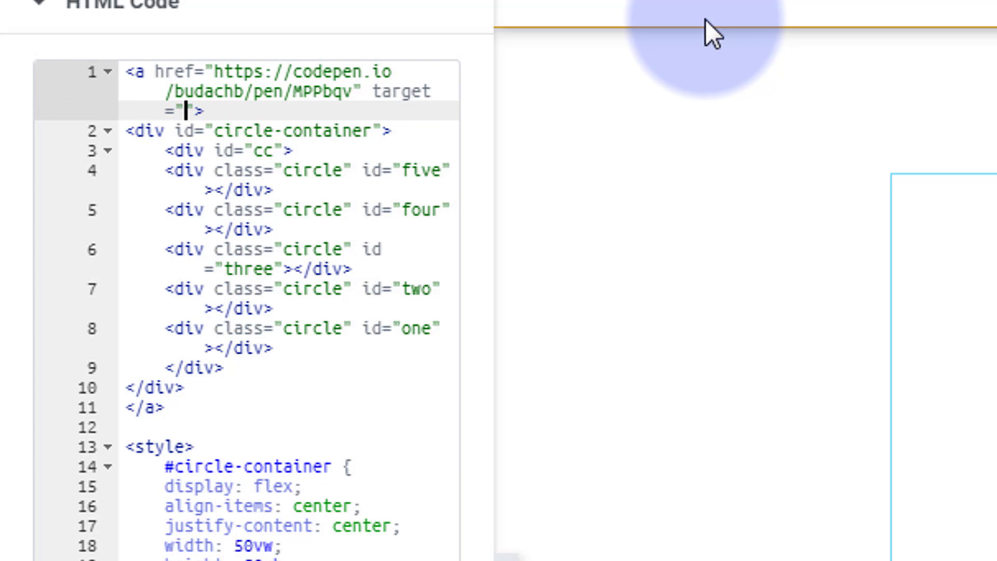
{"action": "type", "text": "_"}
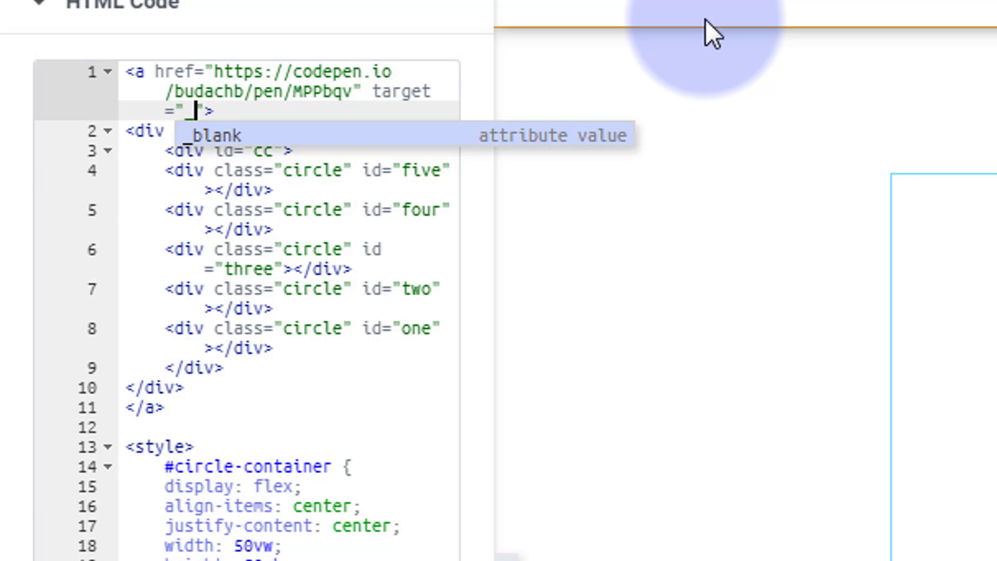
{"action": "type", "text": "blank"}
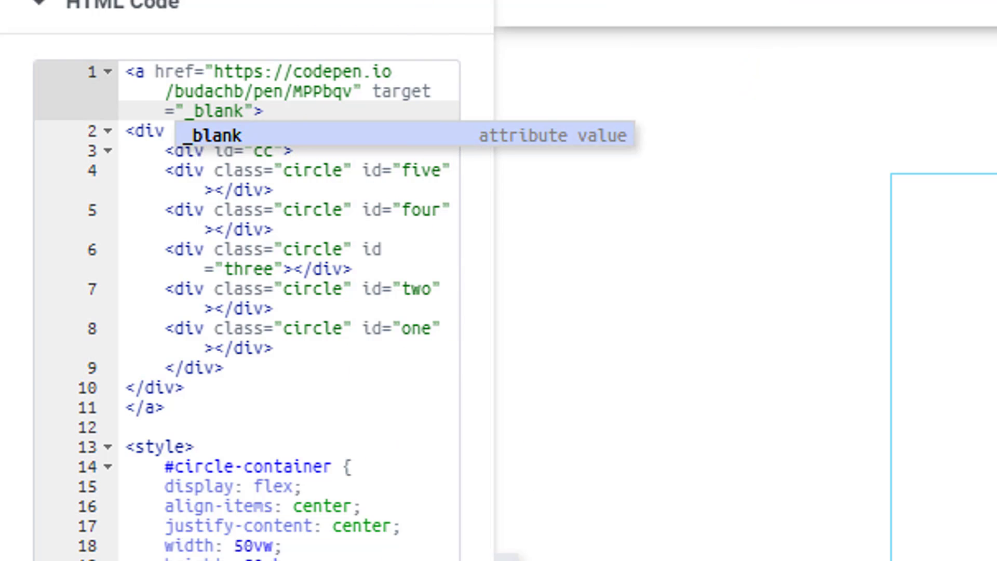
{"action": "key", "text": "Escape"}
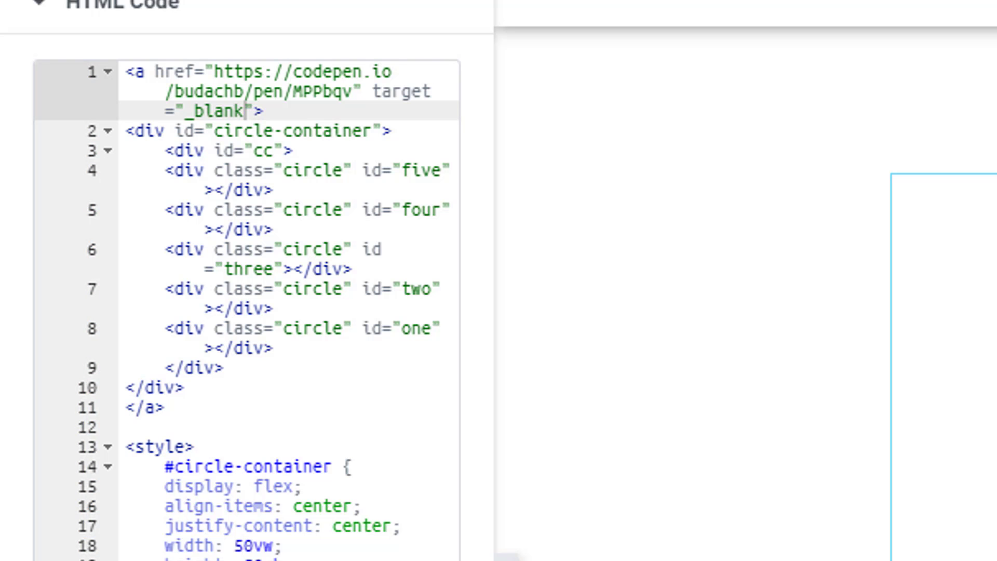
{"action": "left_click", "coordinate": [87, 530]}
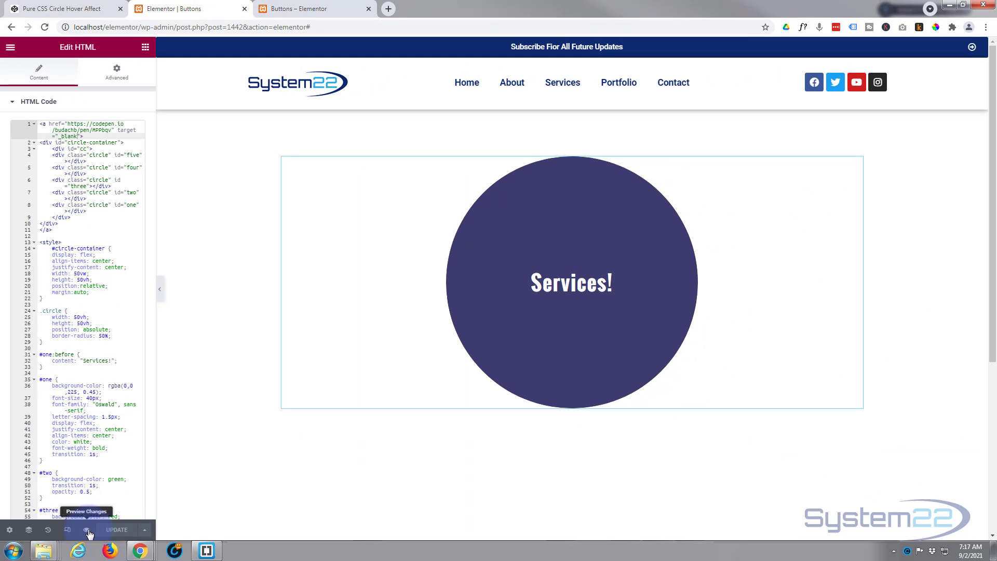
Confirm the Services! circle opens the CodePen pen in a separate tab, with the preview still open
{"action": "left_click", "coordinate": [87, 530]}
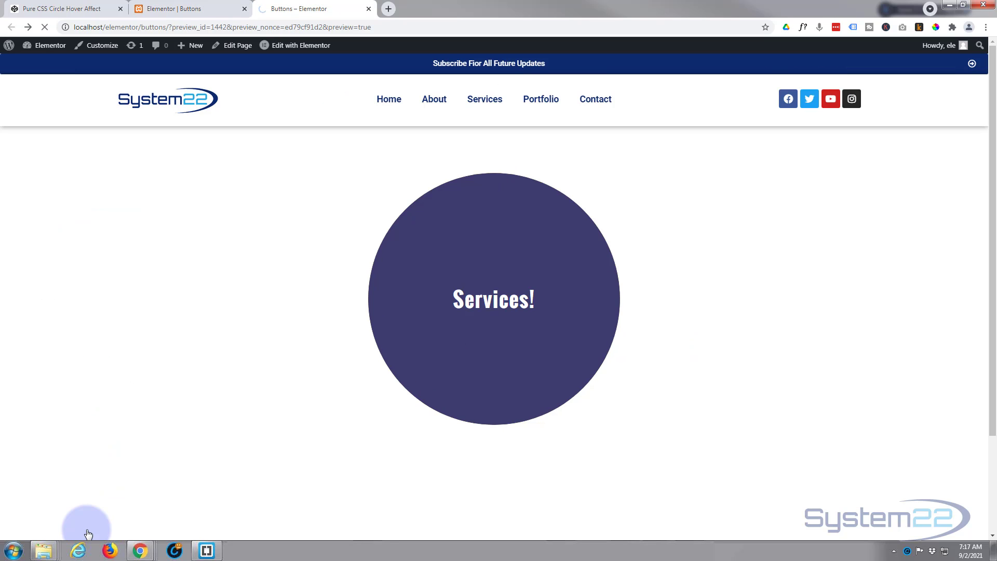
{"action": "left_click", "coordinate": [477, 346]}
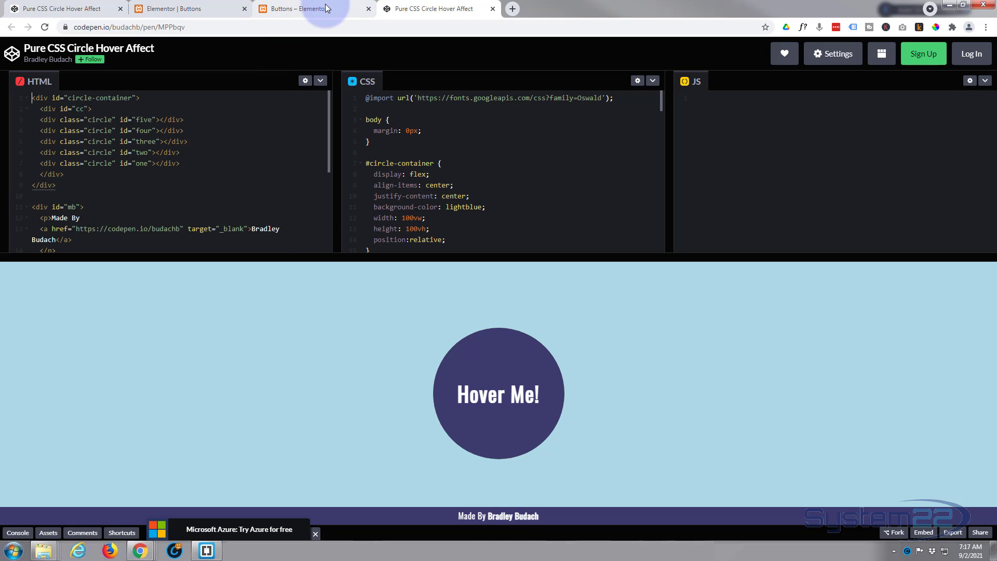
{"action": "left_click", "coordinate": [326, 9]}
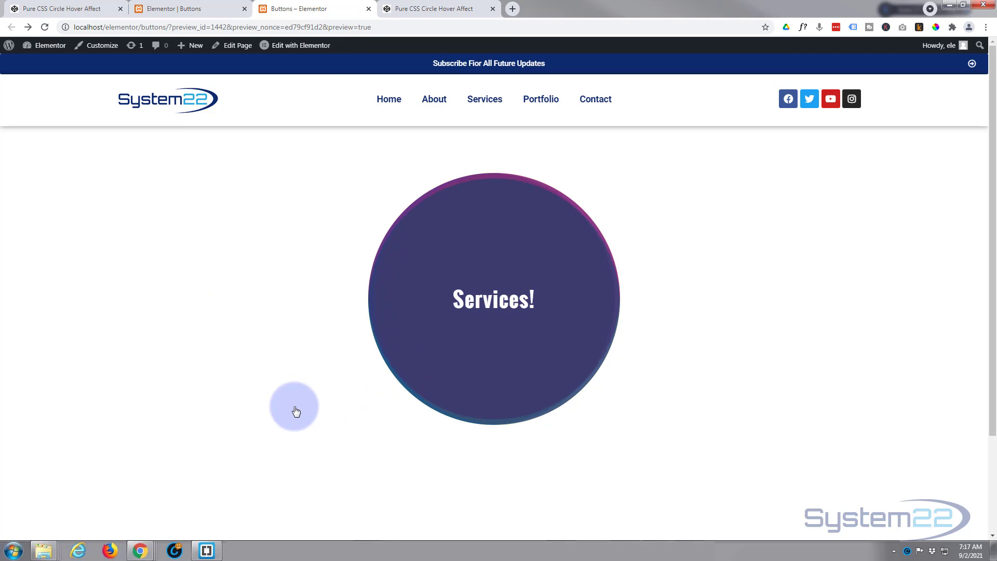
{"action": "left_click", "coordinate": [56, 9]}
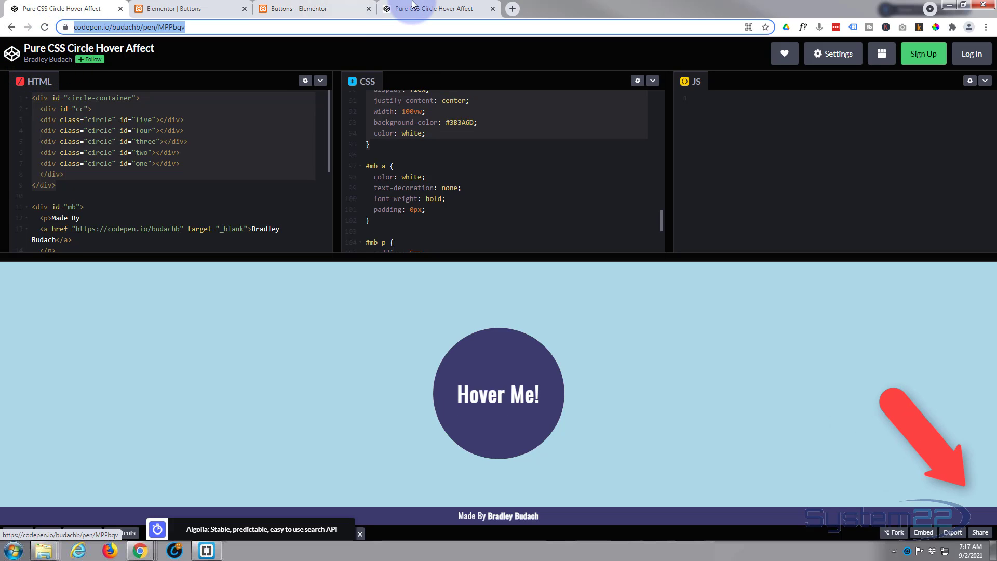
{"action": "left_click", "coordinate": [330, 12]}
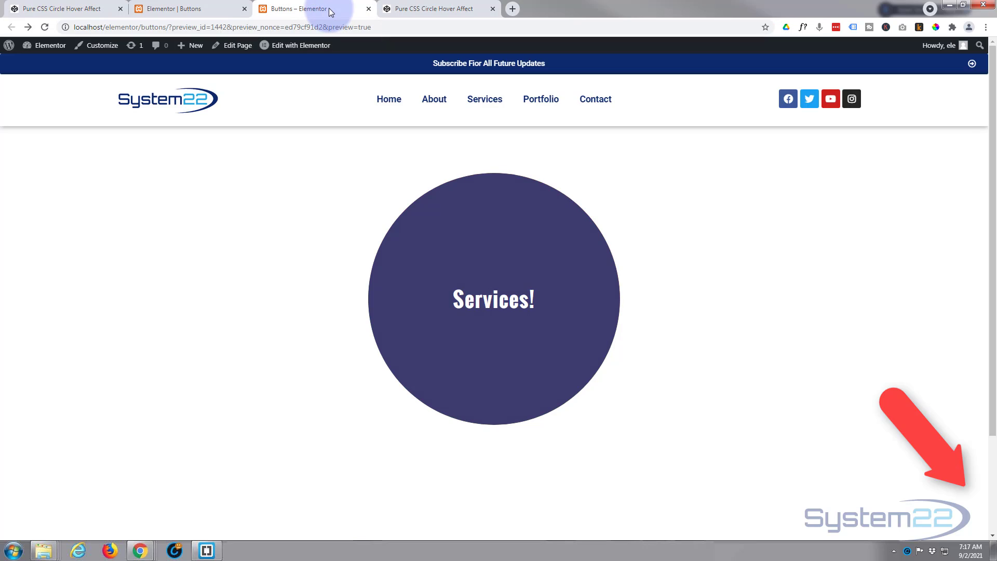